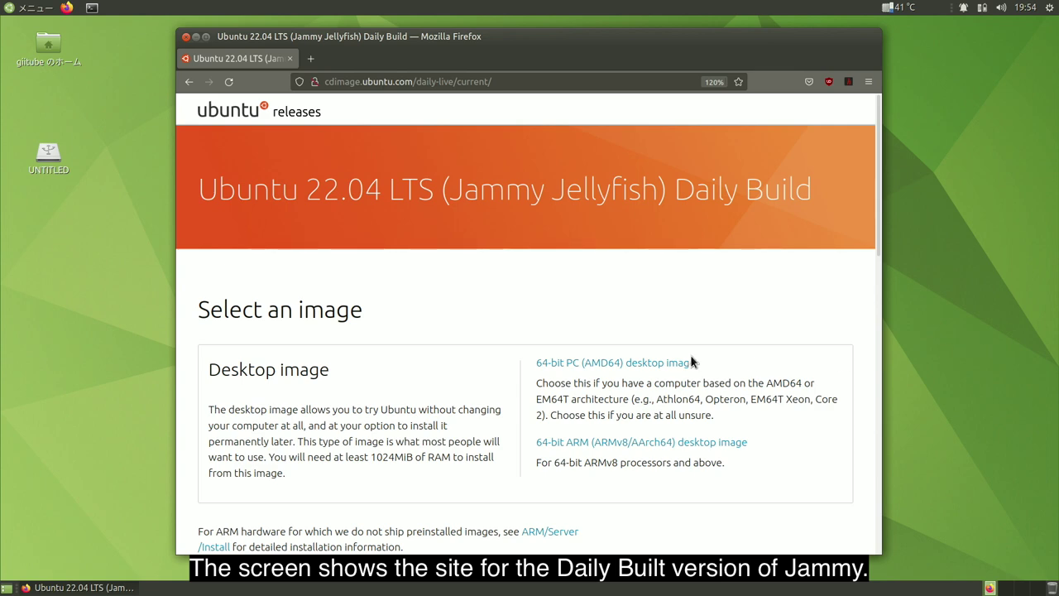
Look through the Ubuntu 22.04 LTS (Jammy Jellyfish) daily build page for the available desktop images.
{"action": "scroll", "coordinate": [529, 325], "scroll_direction": "down", "scroll_amount": 15}
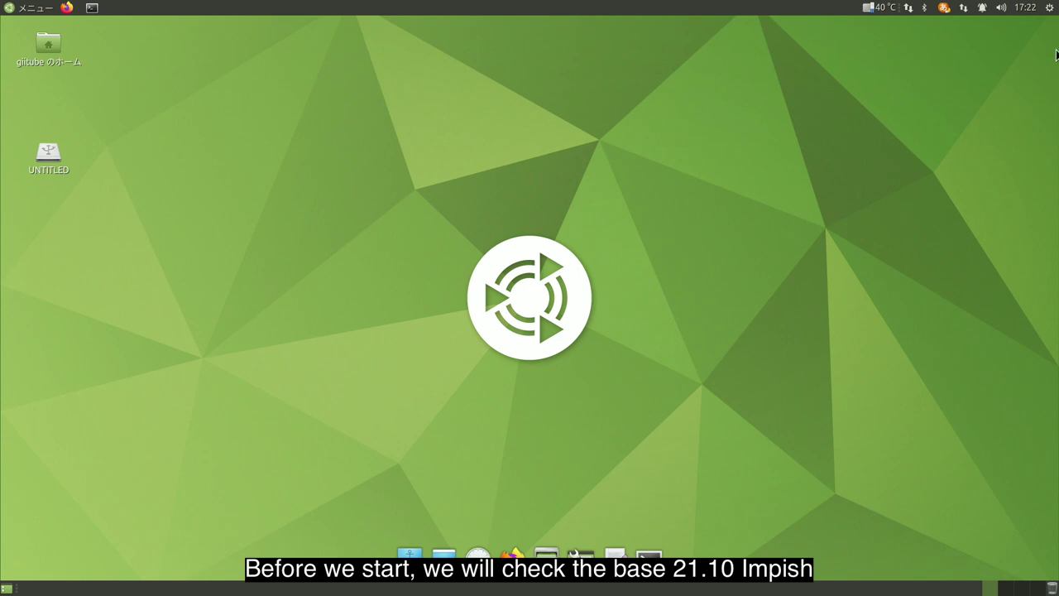
Open the computer's system information to check the installed release, and move its window aside.
{"action": "left_click", "coordinate": [1049, 19]}
{"action": "left_click", "coordinate": [1049, 31]}
{"action": "left_click_drag", "start_coordinate": [811, 170], "coordinate": [396, 152]}
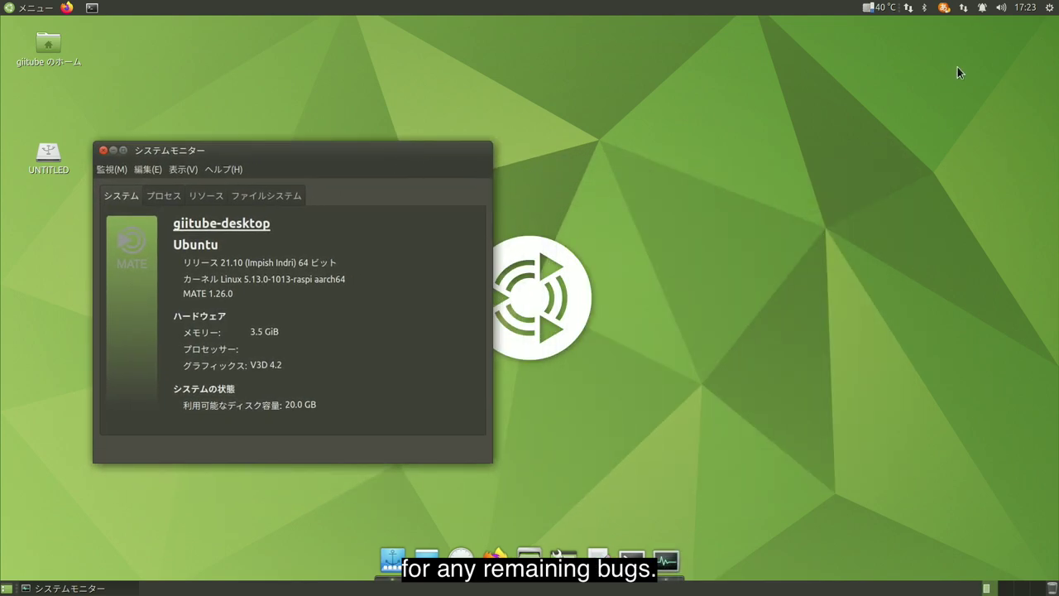
Open the sound settings beside the system information and examine the available hardware, input and output devices.
{"action": "left_click", "coordinate": [1001, 8]}
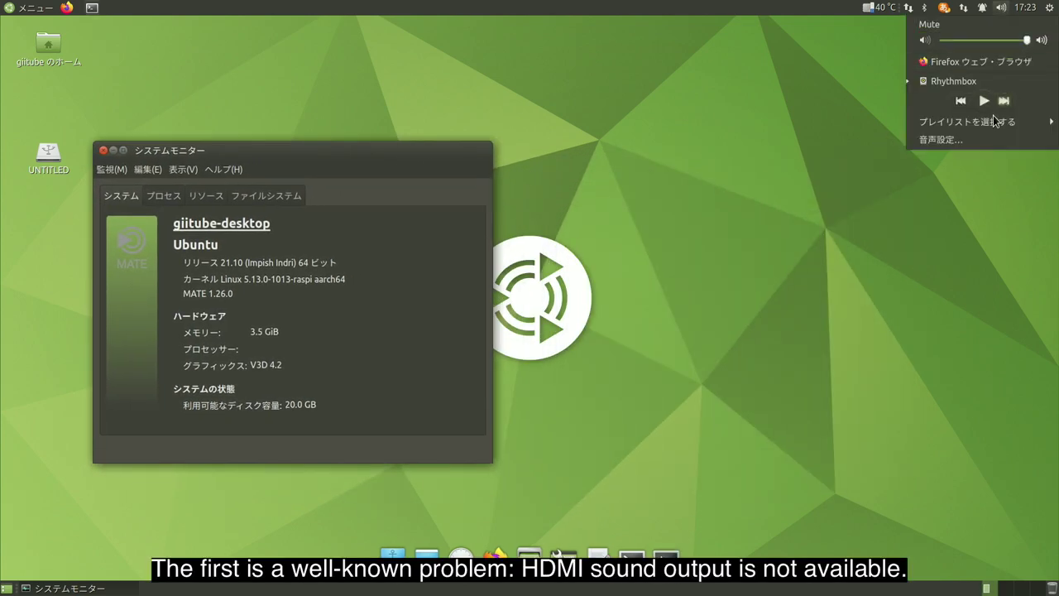
{"action": "left_click", "coordinate": [988, 140]}
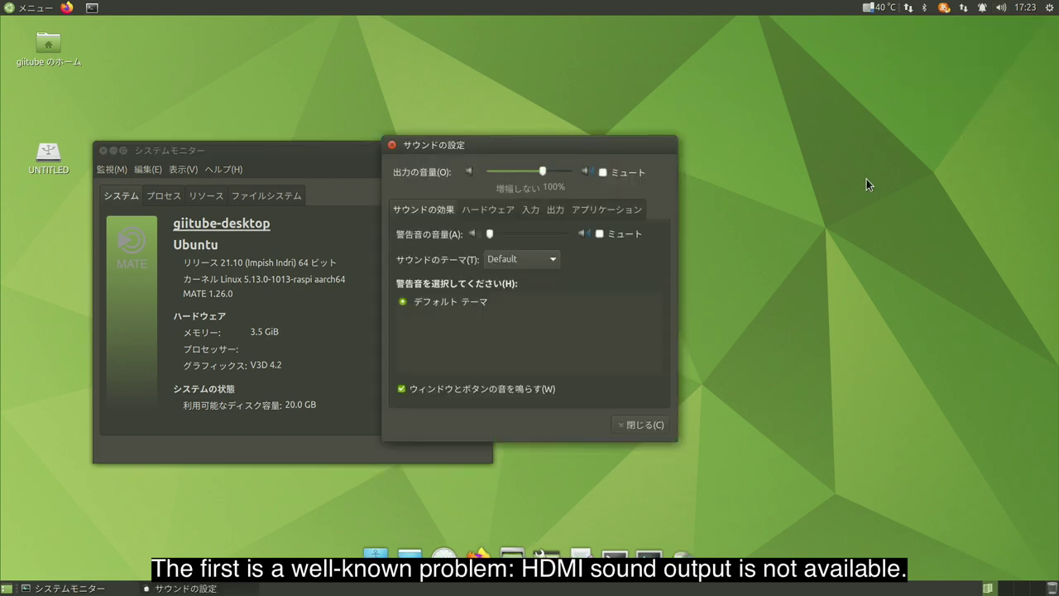
{"action": "left_click_drag", "start_coordinate": [610, 149], "coordinate": [802, 151]}
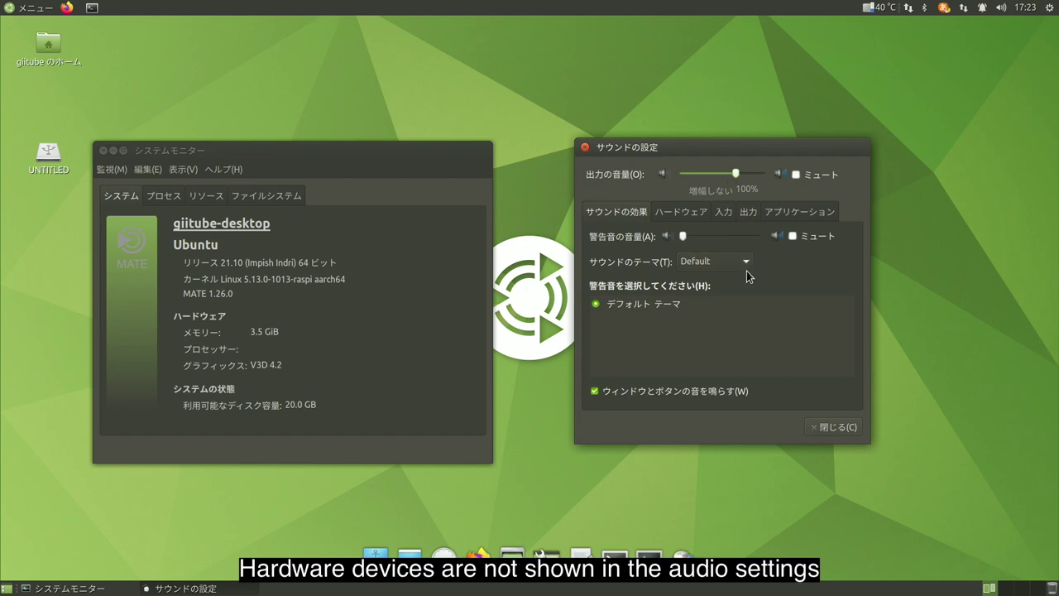
{"action": "left_click", "coordinate": [679, 214]}
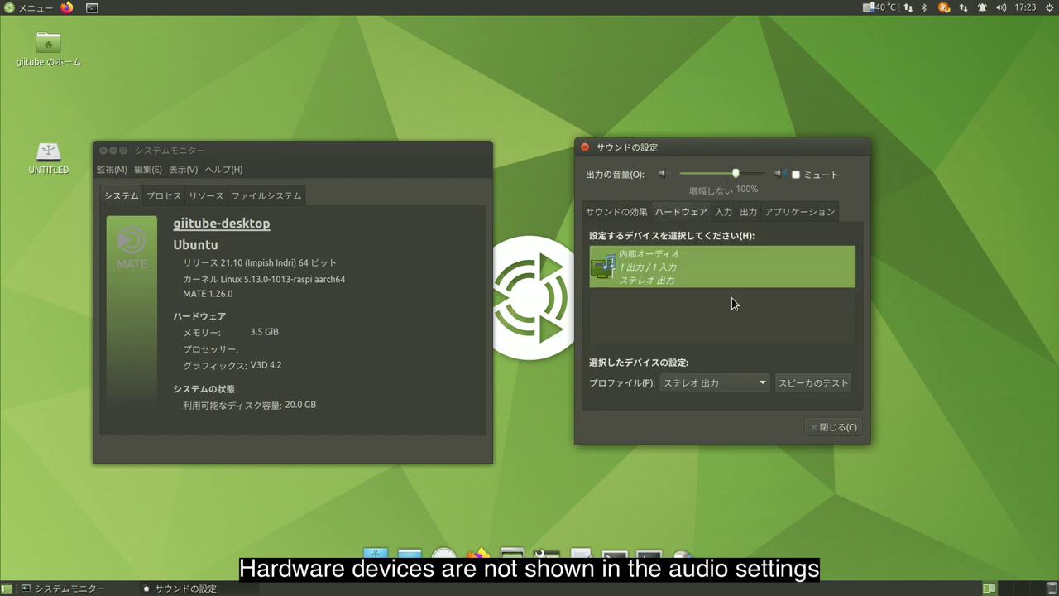
{"action": "left_click", "coordinate": [726, 213]}
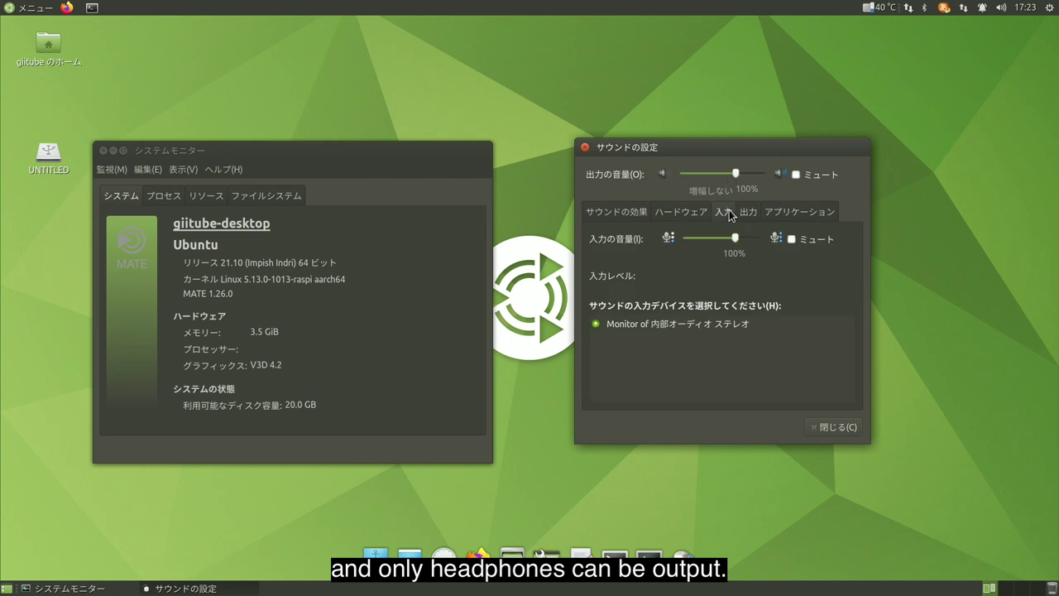
{"action": "left_click", "coordinate": [753, 214]}
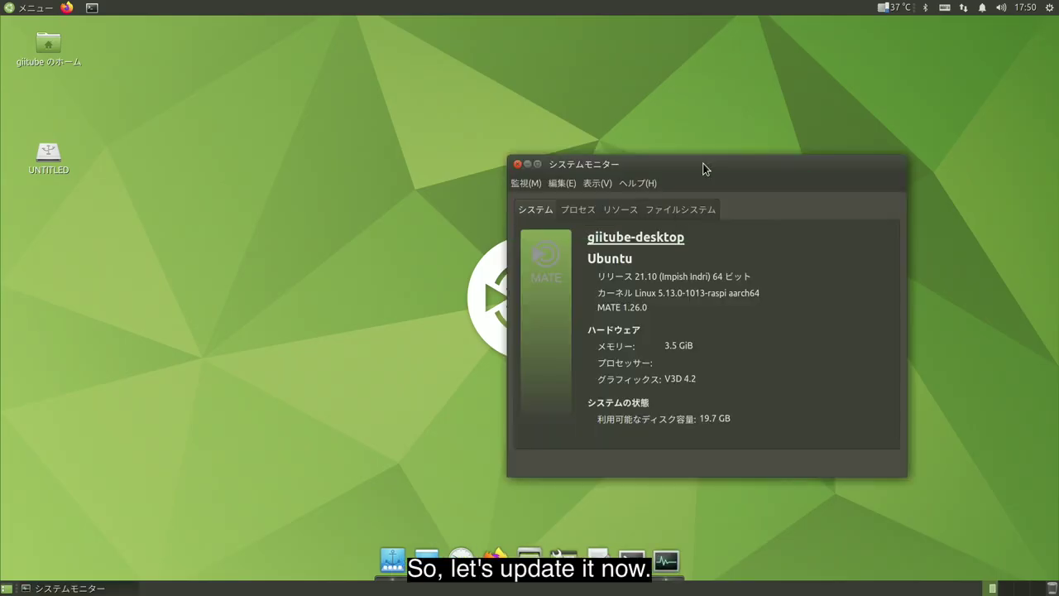
In a terminal placed beside the system information, enter sudo sed -ri 's/impish/jammy/g' /etc/apt/sources.list to switch the package sources to jammy.
{"action": "left_click_drag", "start_coordinate": [704, 165], "coordinate": [849, 31]}
{"action": "left_click", "coordinate": [97, 7]}
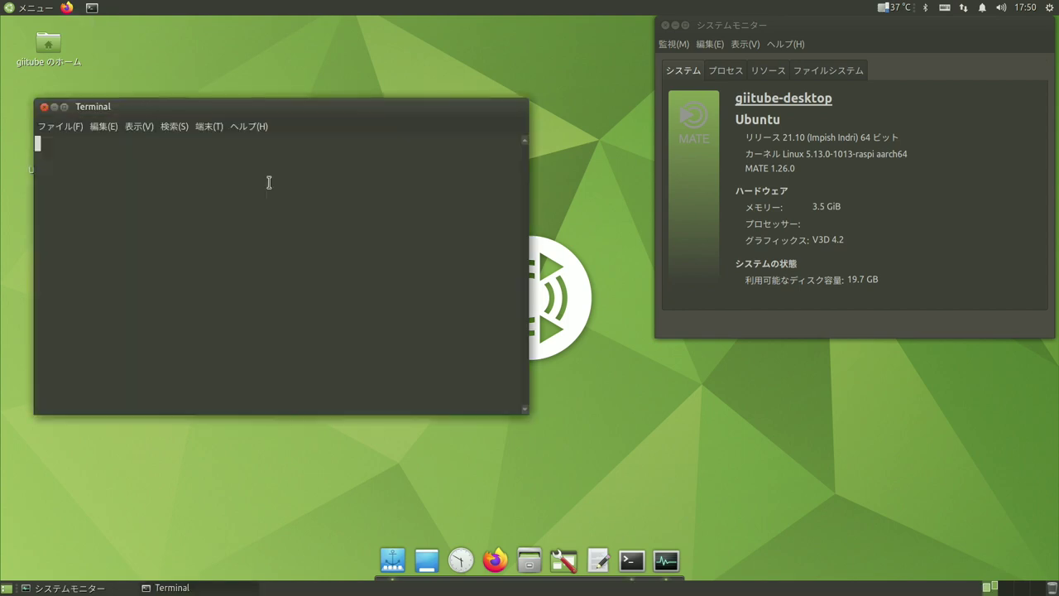
{"action": "left_click_drag", "start_coordinate": [373, 104], "coordinate": [416, 17]}
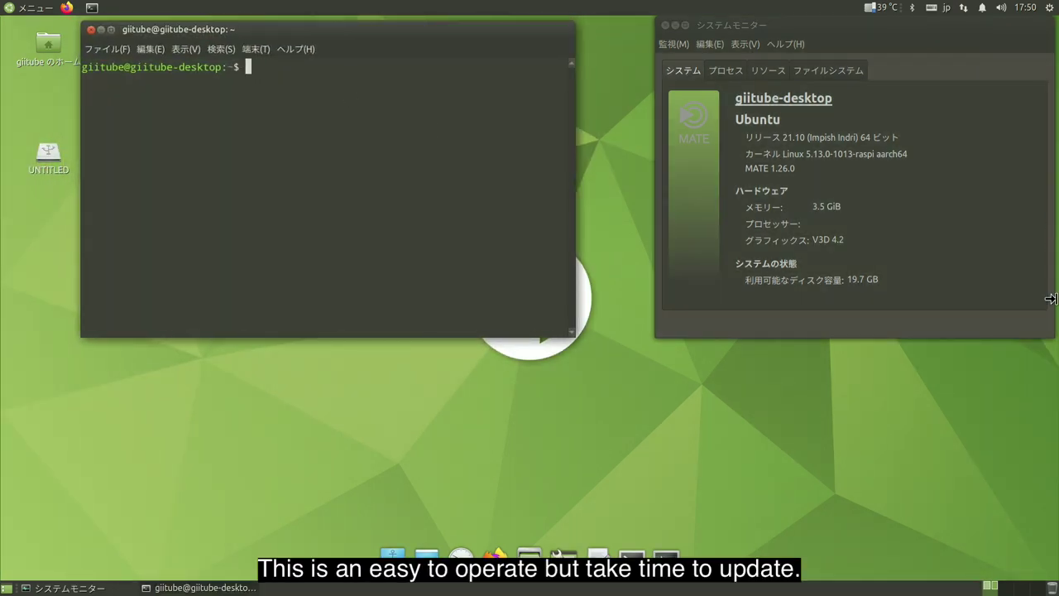
{"action": "type", "text": "sudo sed -ri"}
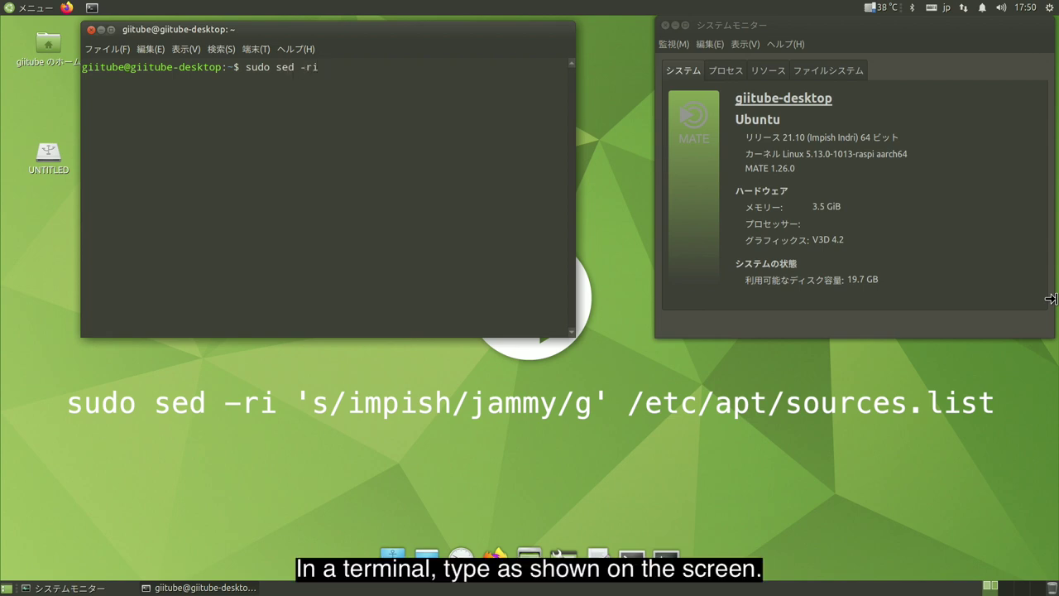
{"action": "type", "text": " 's/impish/jammy/g' /etc/apt/"}
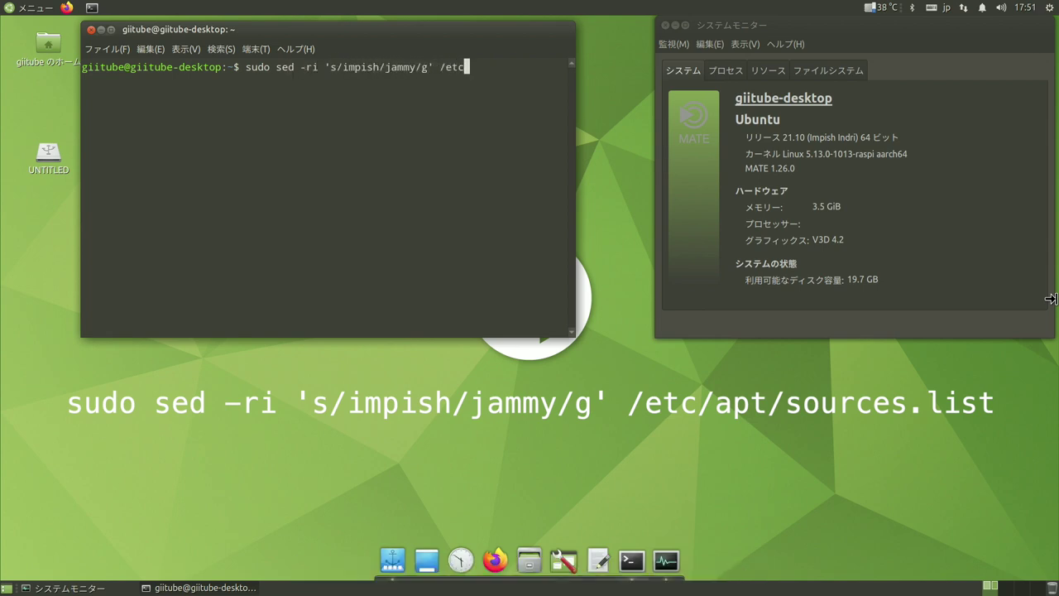
{"action": "type", "text": "sources.list"}
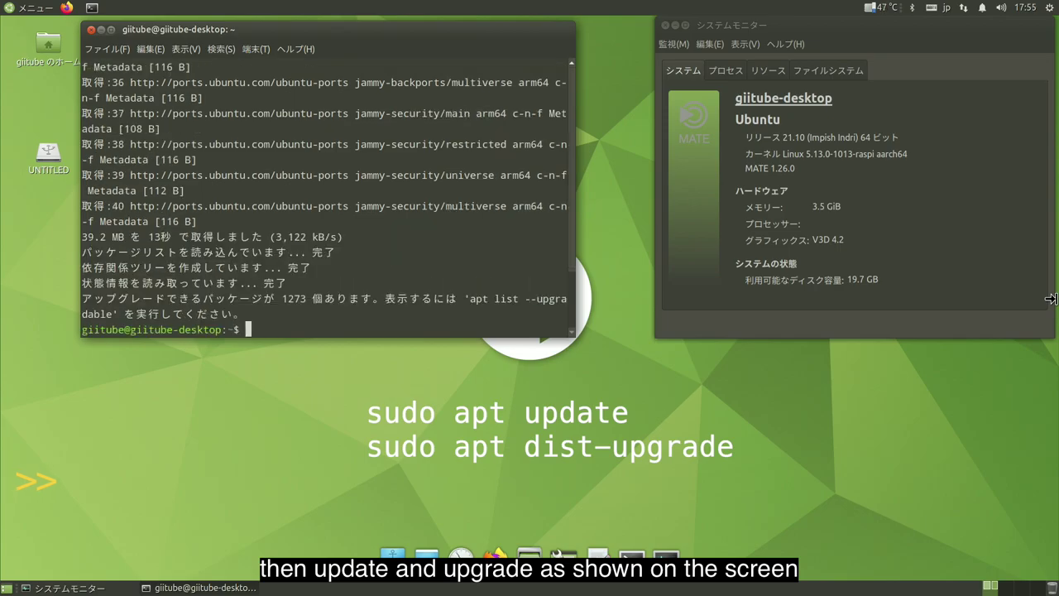
Upgrade the whole distribution to the new release with sudo apt dist-upgrade.
{"action": "type", "text": "sudo apt dist-upgrade"}
{"action": "key", "text": "Return"}
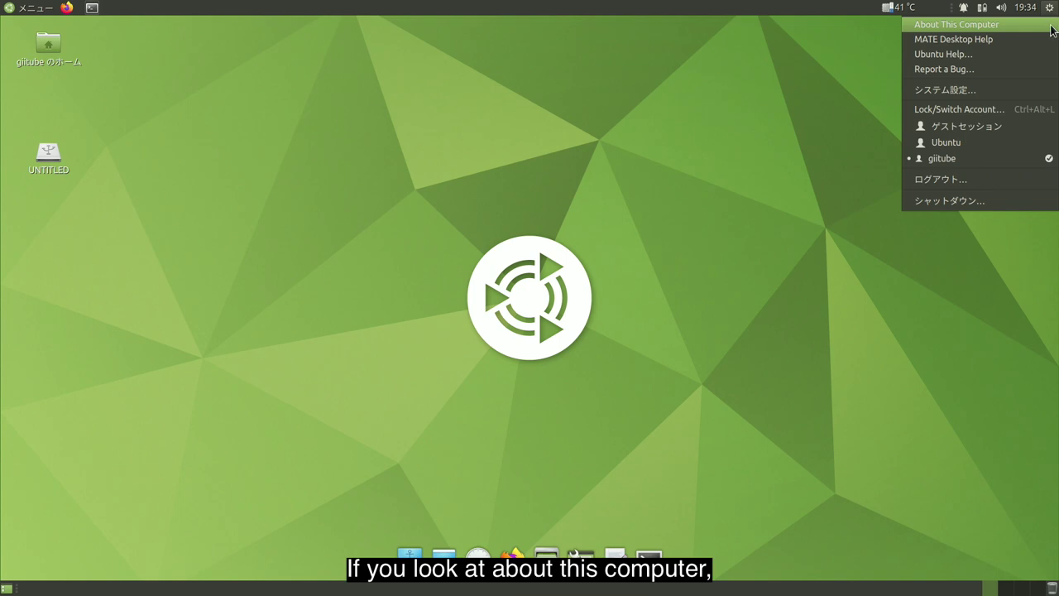
Open the computer's system information to check the release, and review the installed applications category by category.
{"action": "left_click", "coordinate": [1050, 26]}
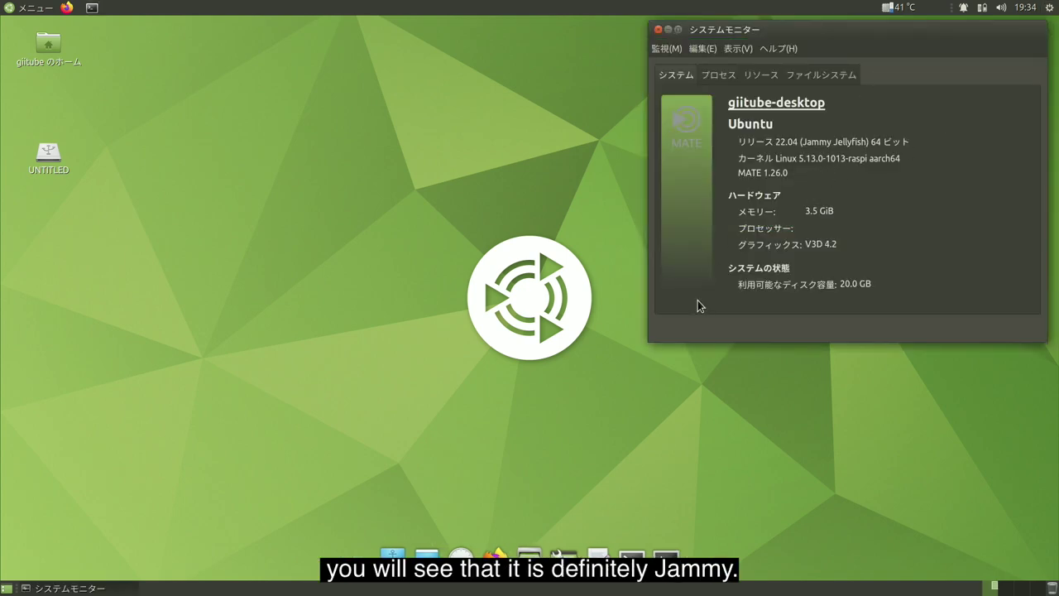
{"action": "left_click", "coordinate": [14, 5]}
{"action": "mouse_move", "coordinate": [33, 80]}
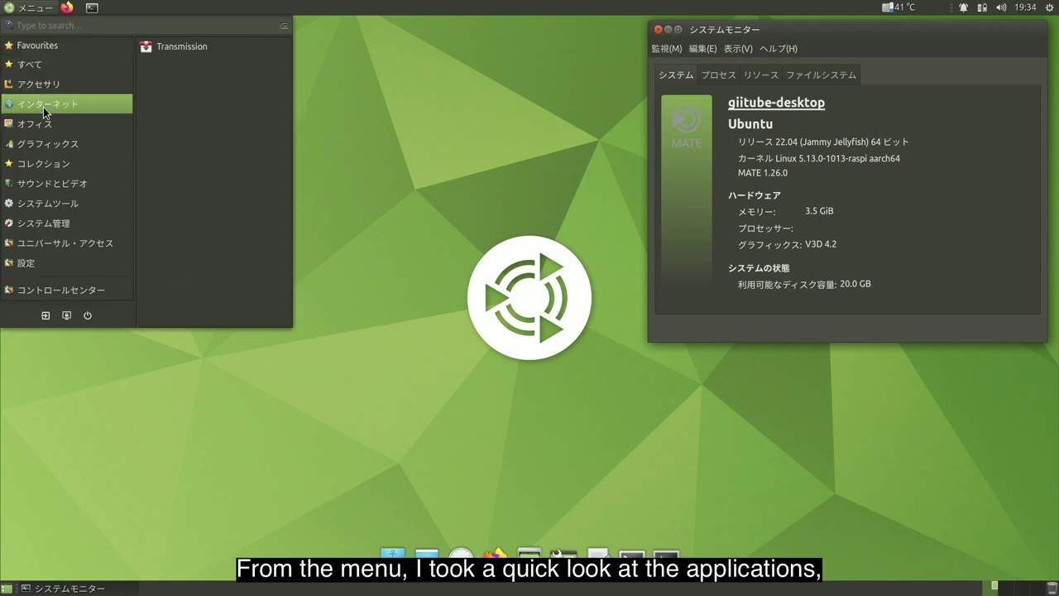
{"action": "mouse_move", "coordinate": [45, 122]}
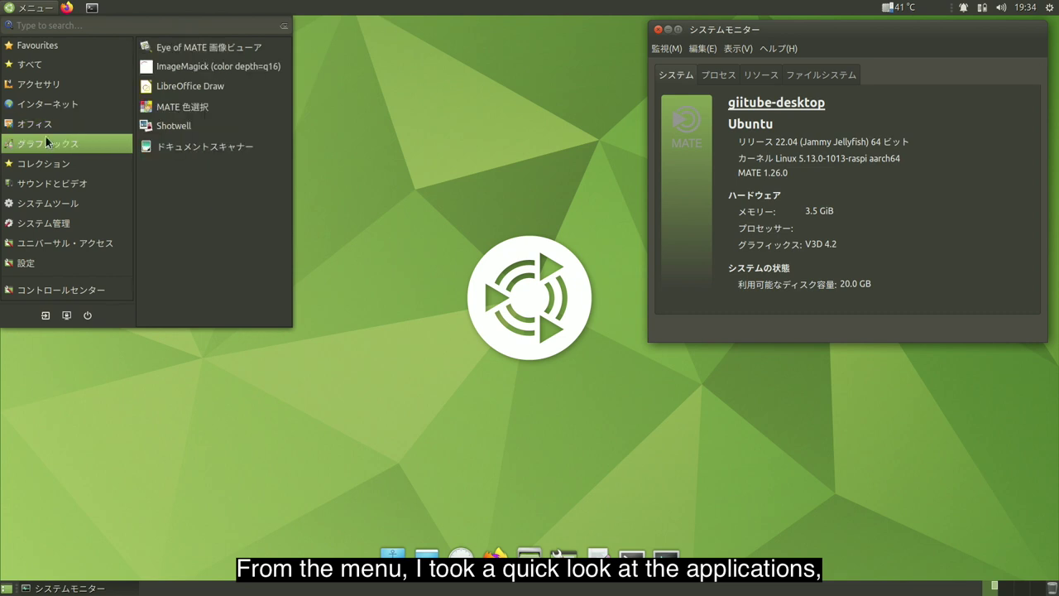
{"action": "mouse_move", "coordinate": [50, 161]}
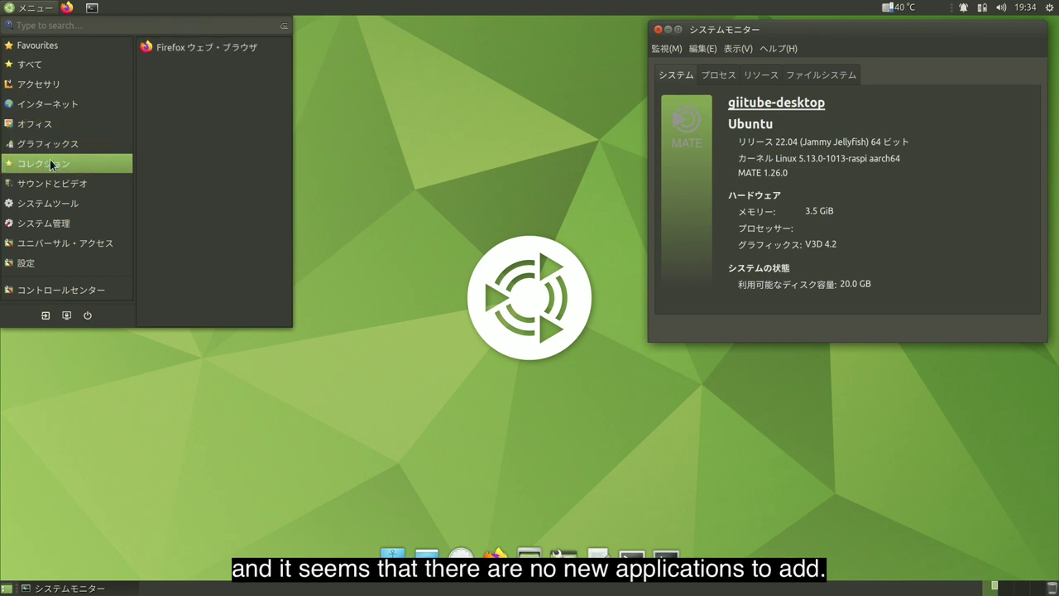
{"action": "mouse_move", "coordinate": [54, 188]}
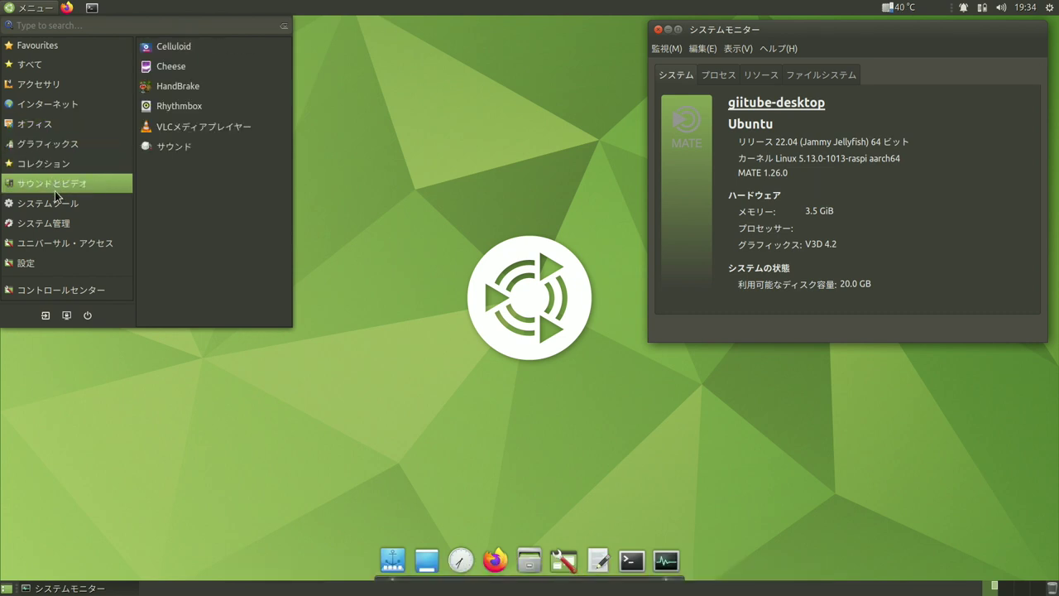
{"action": "mouse_move", "coordinate": [63, 224]}
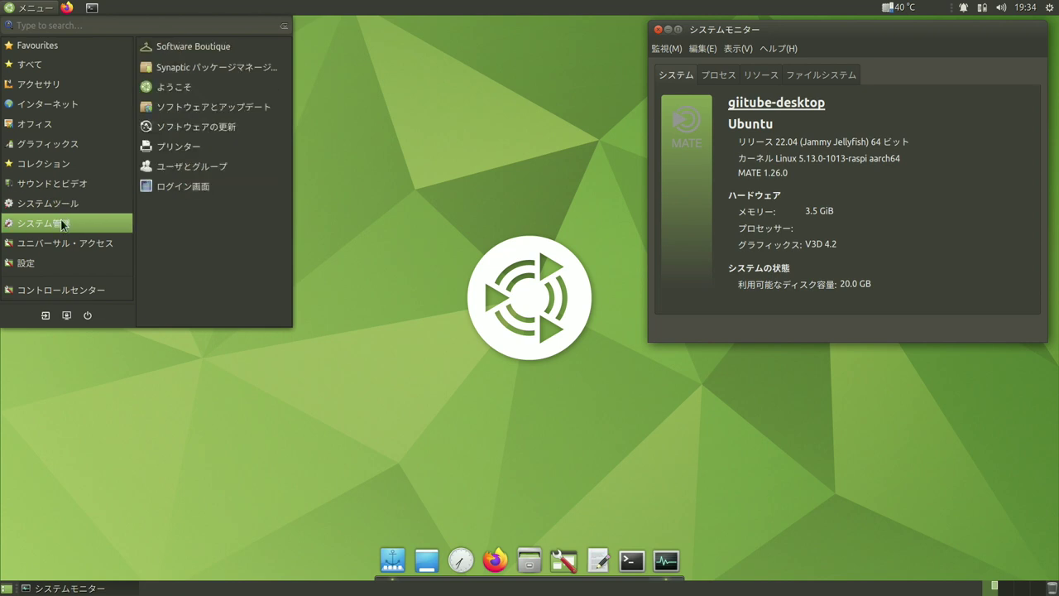
{"action": "mouse_move", "coordinate": [60, 244]}
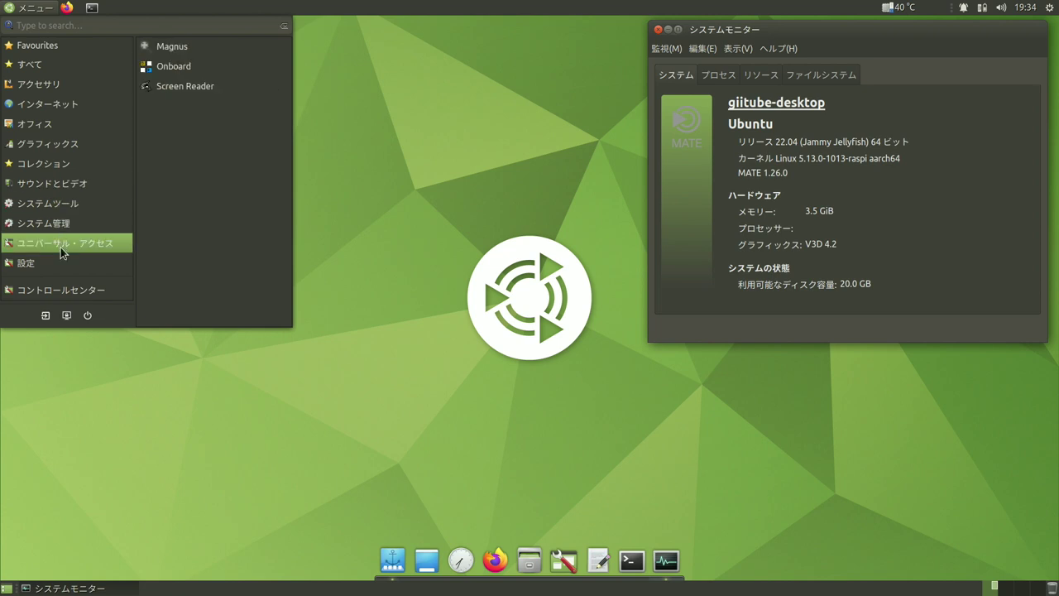
Open the Control Center, move it clear of the system information window, and look through all its settings groups.
{"action": "left_click", "coordinate": [64, 291]}
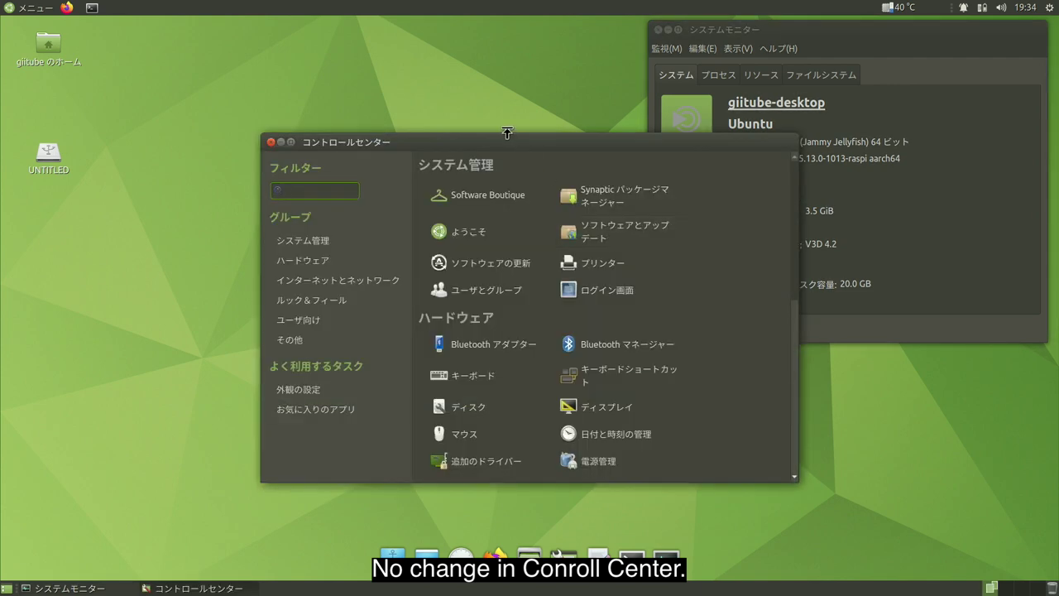
{"action": "left_click_drag", "start_coordinate": [505, 135], "coordinate": [261, 131]}
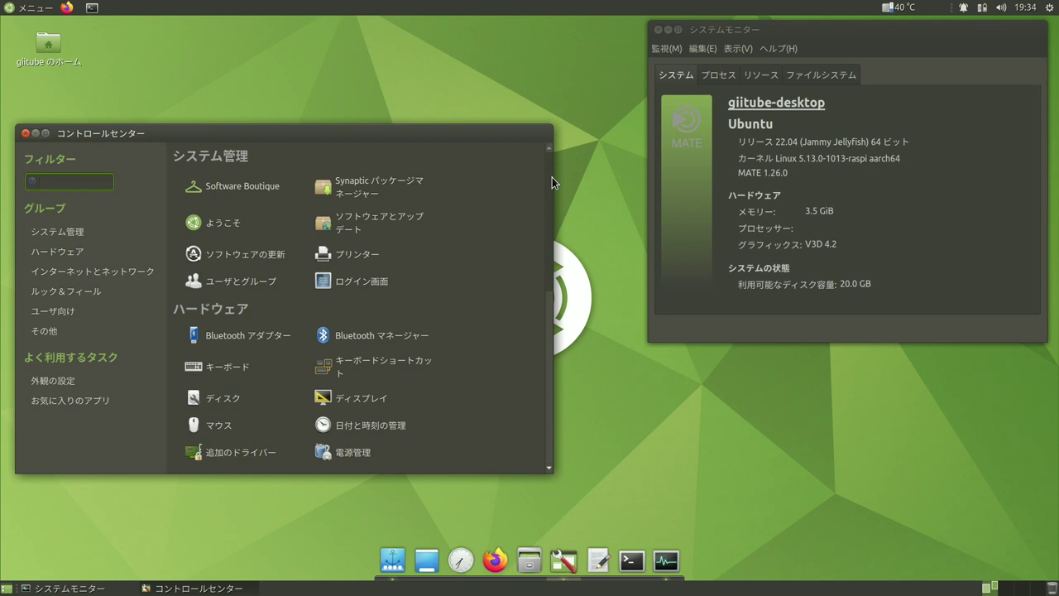
{"action": "scroll", "coordinate": [552, 178], "scroll_direction": "down", "scroll_amount": 5}
{"action": "scroll", "coordinate": [539, 246], "scroll_direction": "down", "scroll_amount": 5}
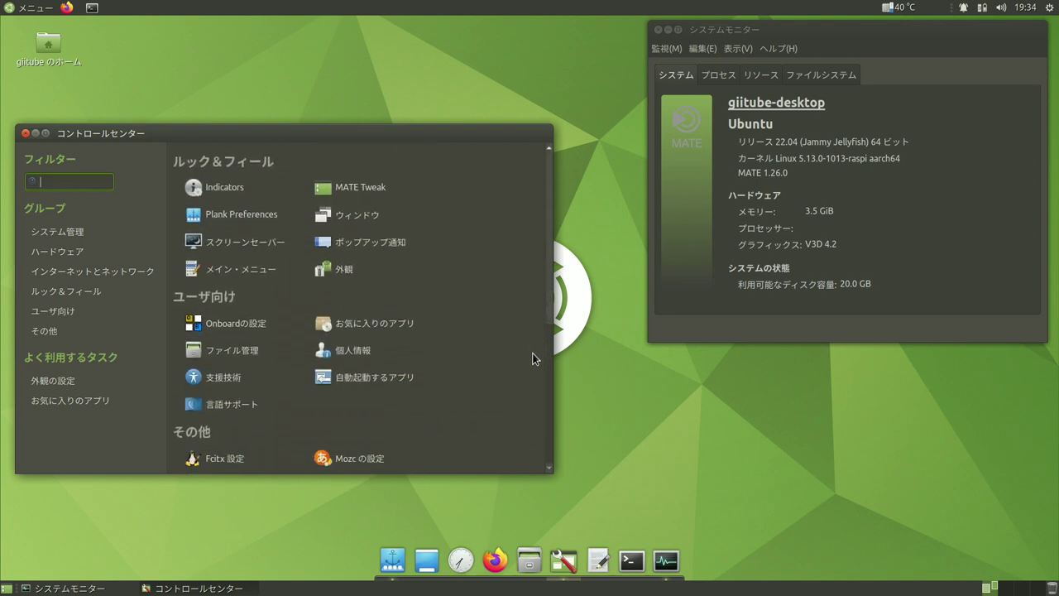
{"action": "scroll", "coordinate": [536, 356], "scroll_direction": "up", "scroll_amount": 10}
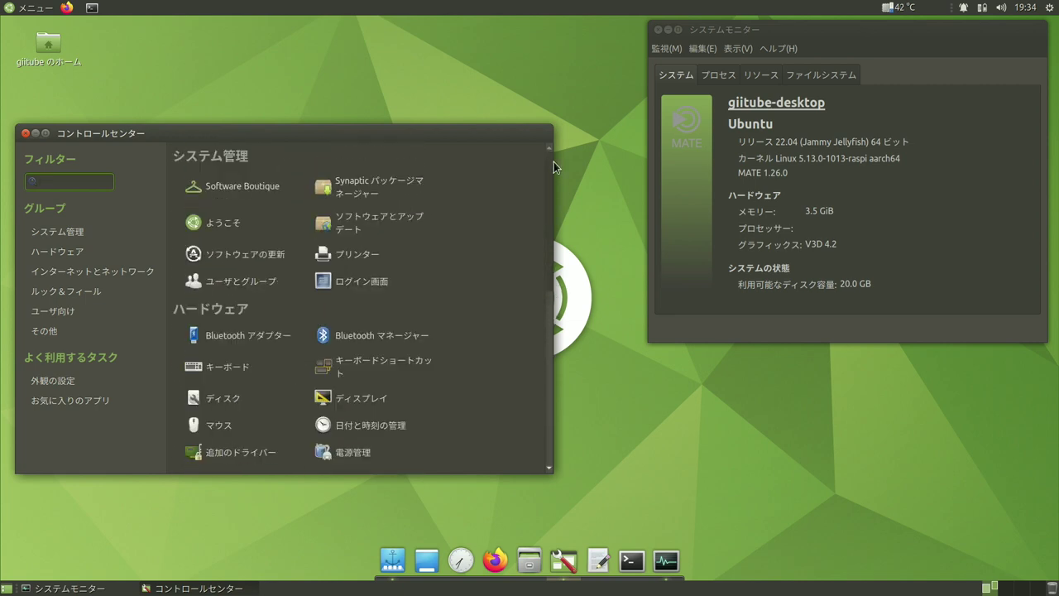
Test English and Japanese text entry in the Pluma editor with "abcdeg日本語大丈夫かな", and close the document without saving.
{"action": "left_click", "coordinate": [599, 562]}
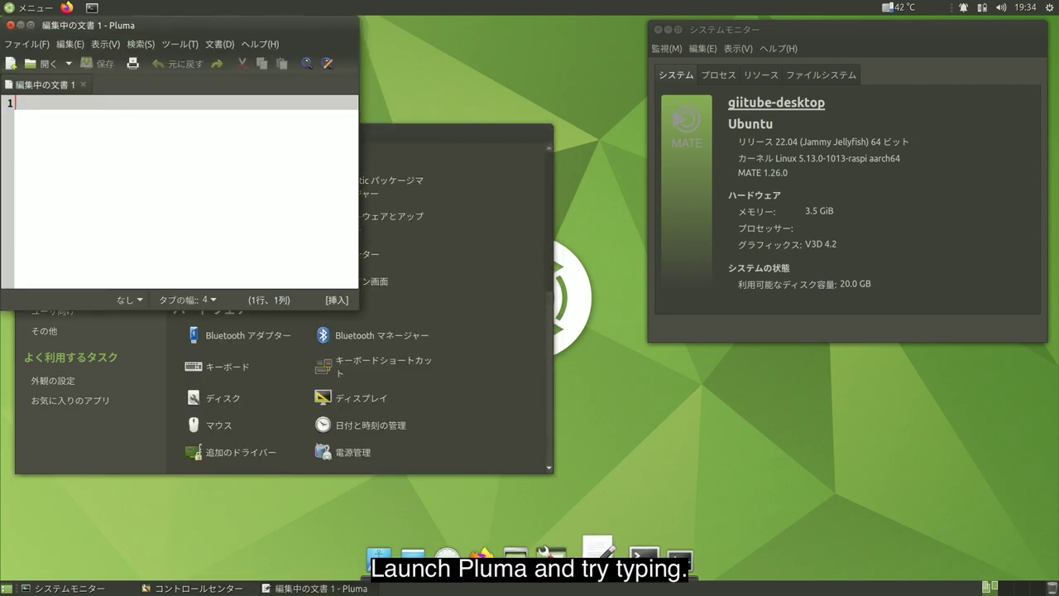
{"action": "type", "text": "abcdeg"}
{"action": "key", "text": "Zenkaku_Hankaku"}
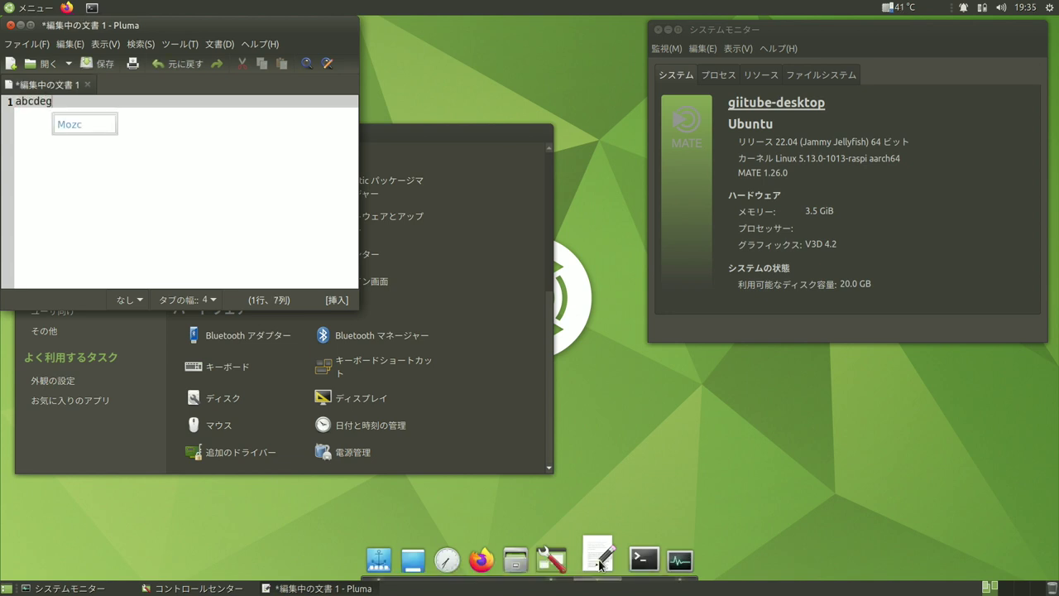
{"action": "type", "text": "にほんごは"}
{"action": "key", "text": "BackSpace"}
{"action": "type", "text": "だいじょうぶかな"}
{"action": "key", "text": "space"}
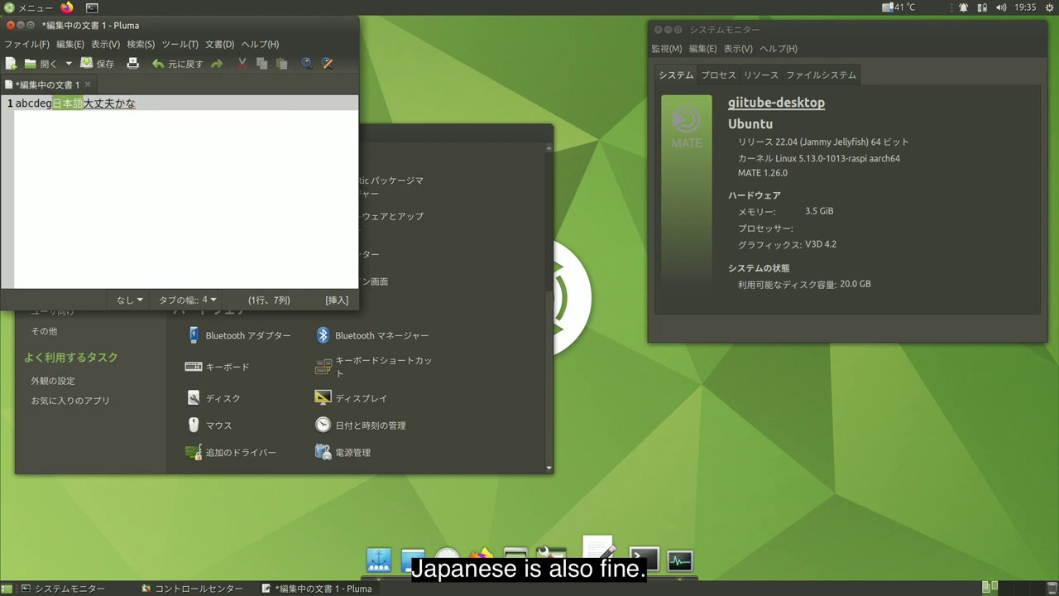
{"action": "key", "text": "Return"}
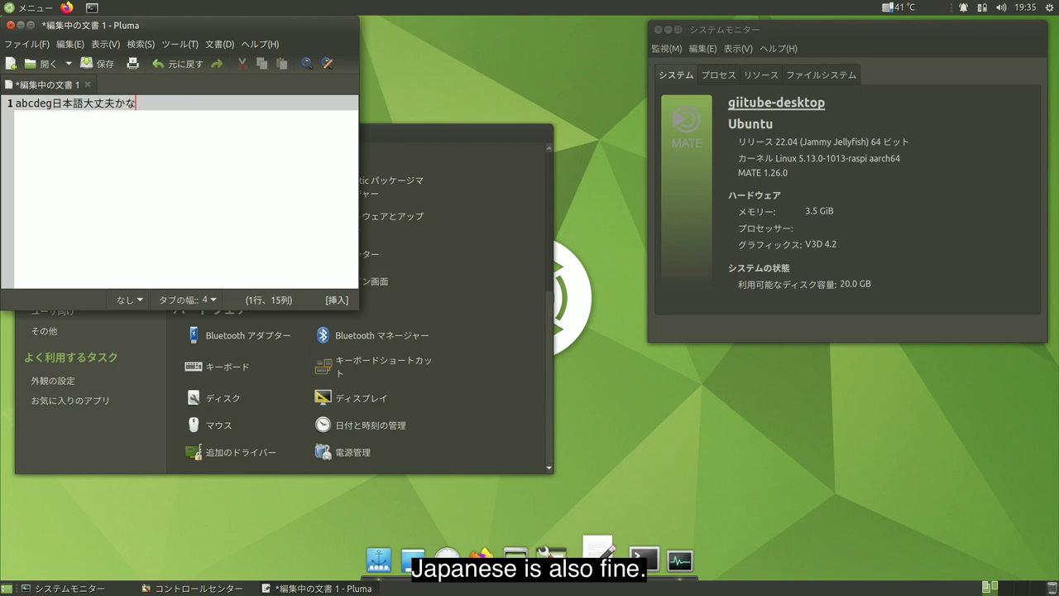
{"action": "left_click", "coordinate": [10, 26]}
{"action": "left_click", "coordinate": [99, 216]}
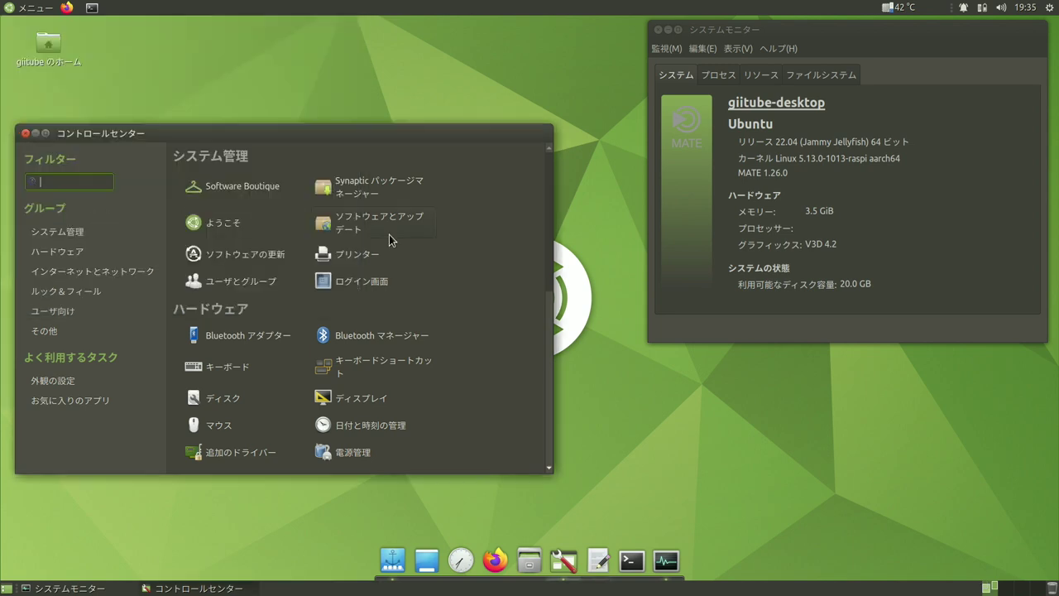
Launch Rhythmbox and play the track Tiptoe_Out_the_Back.mp3.
{"action": "left_click", "coordinate": [12, 7]}
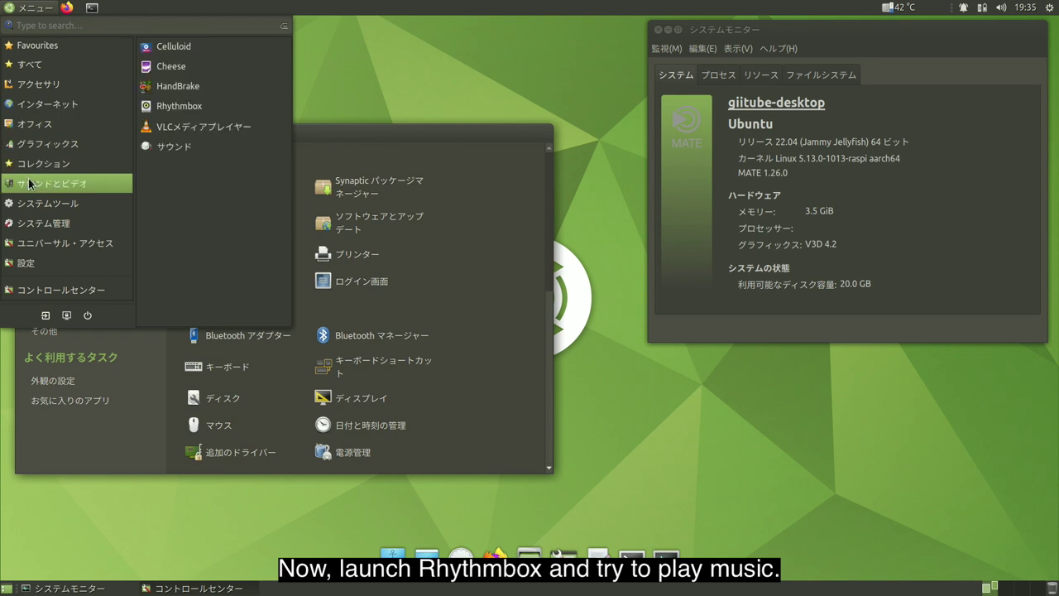
{"action": "left_click", "coordinate": [210, 108]}
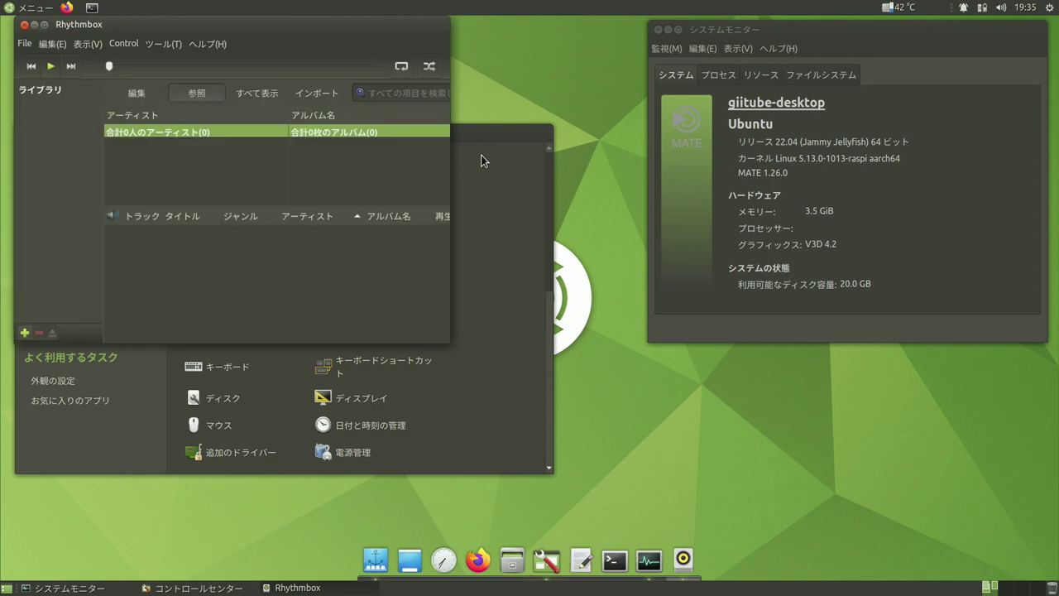
{"action": "double_click", "coordinate": [211, 234]}
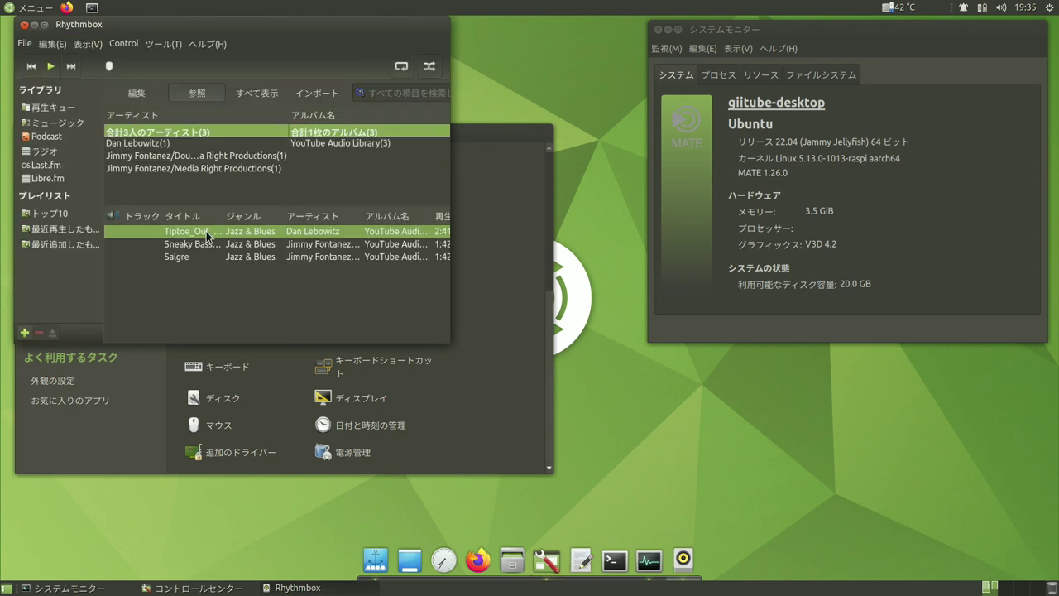
Open the sound settings from the volume indicator, move the dialog clear of Rhythmbox, and review the hardware, input and output devices.
{"action": "left_click", "coordinate": [1000, 9]}
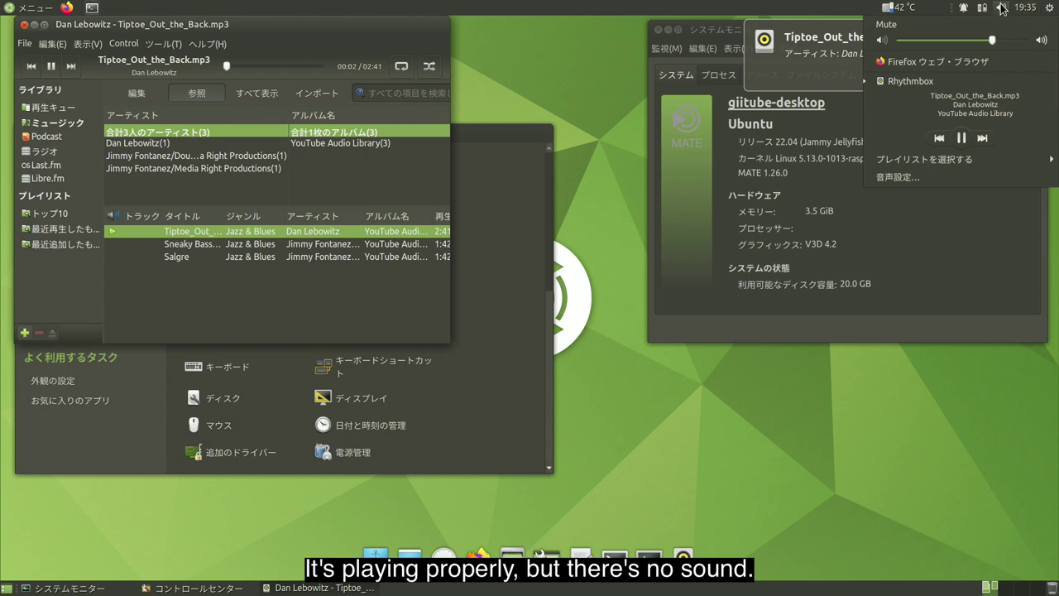
{"action": "left_click", "coordinate": [925, 179]}
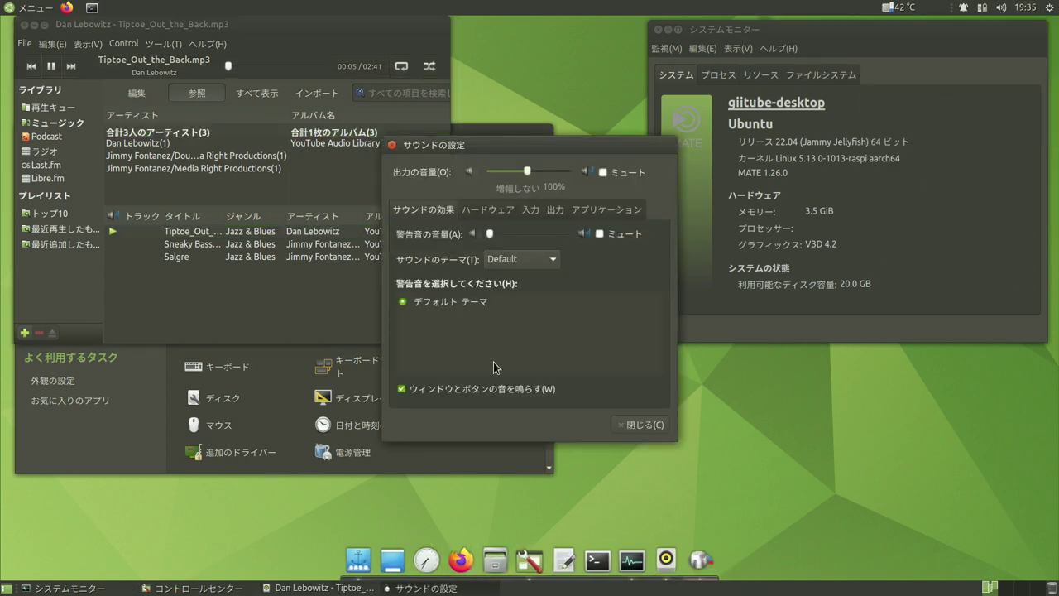
{"action": "left_click_drag", "start_coordinate": [555, 149], "coordinate": [777, 230]}
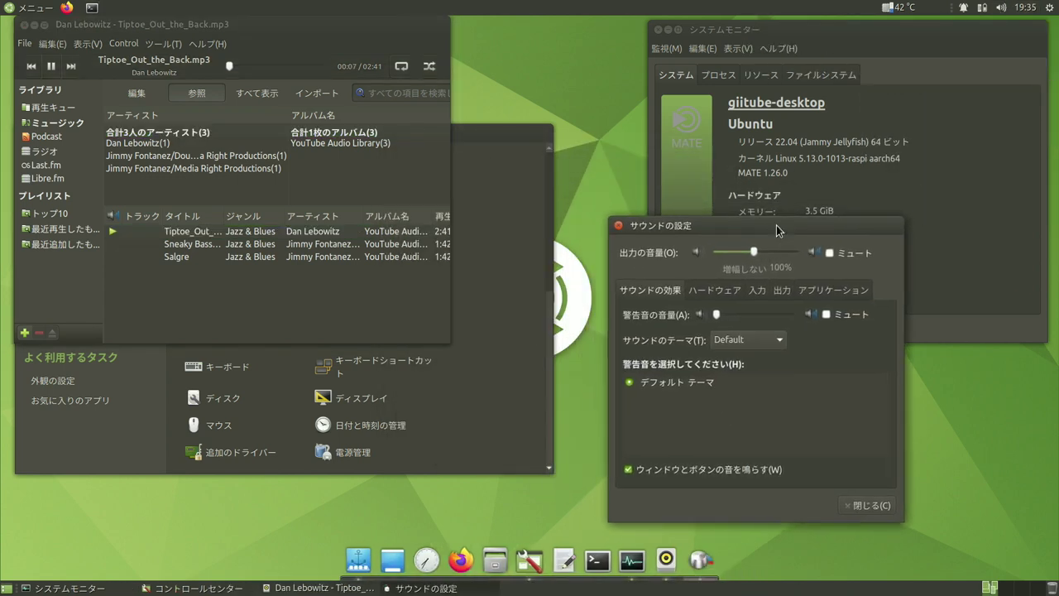
{"action": "left_click", "coordinate": [722, 293]}
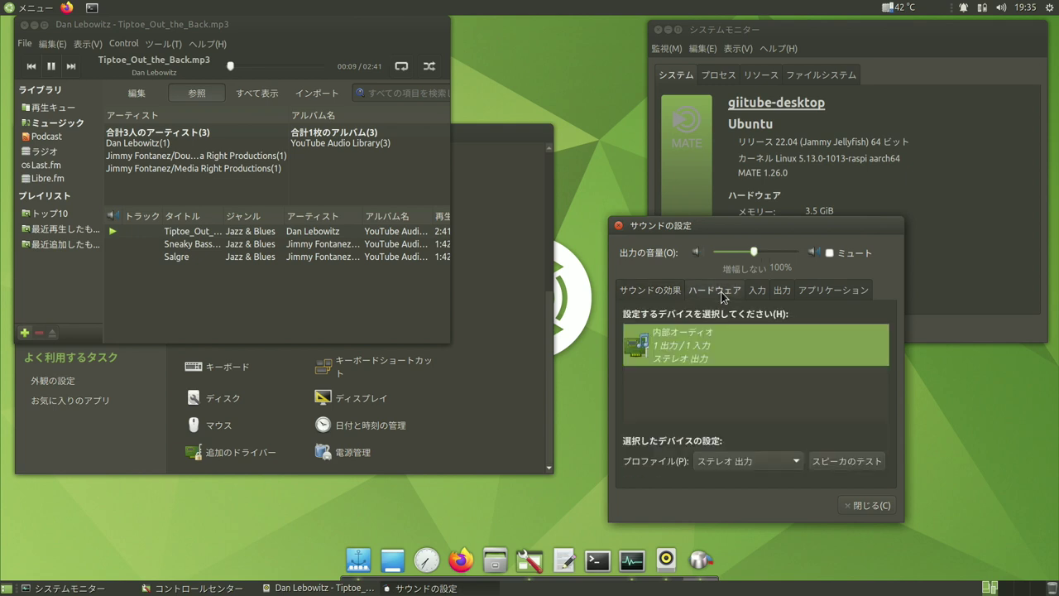
{"action": "left_click", "coordinate": [767, 291]}
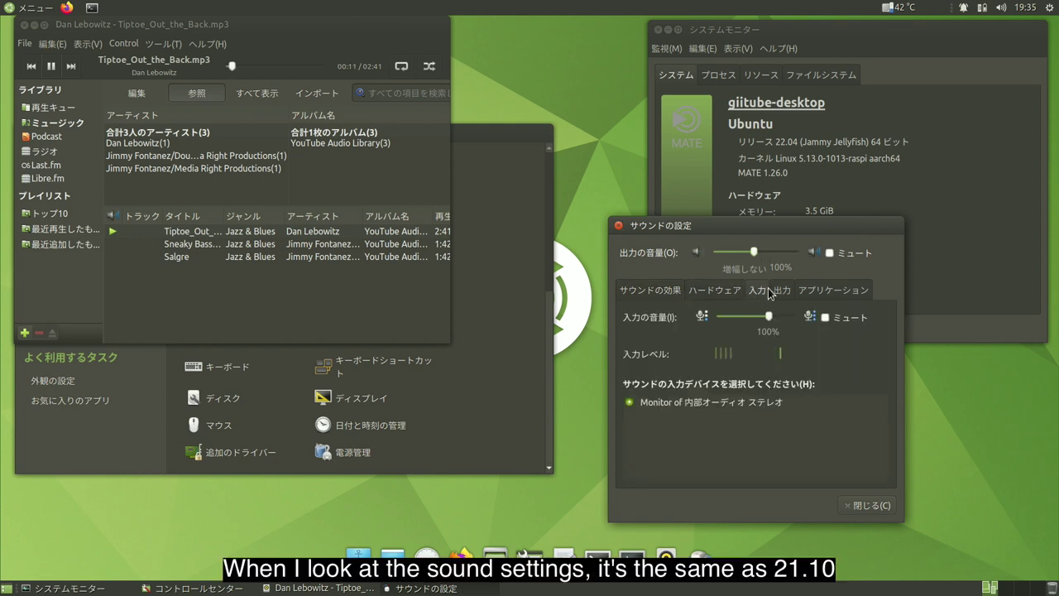
{"action": "left_click", "coordinate": [785, 291]}
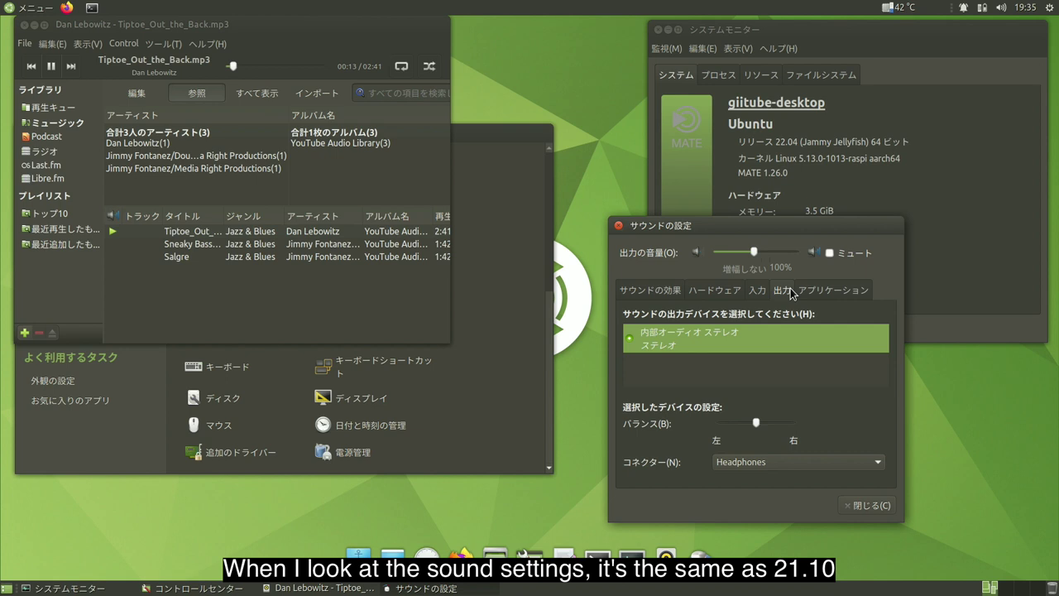
Search for nearby devices in the Bluetooth manager, connect the ATGOIN-BT565M headset, and close the manager.
{"action": "left_click", "coordinate": [495, 249]}
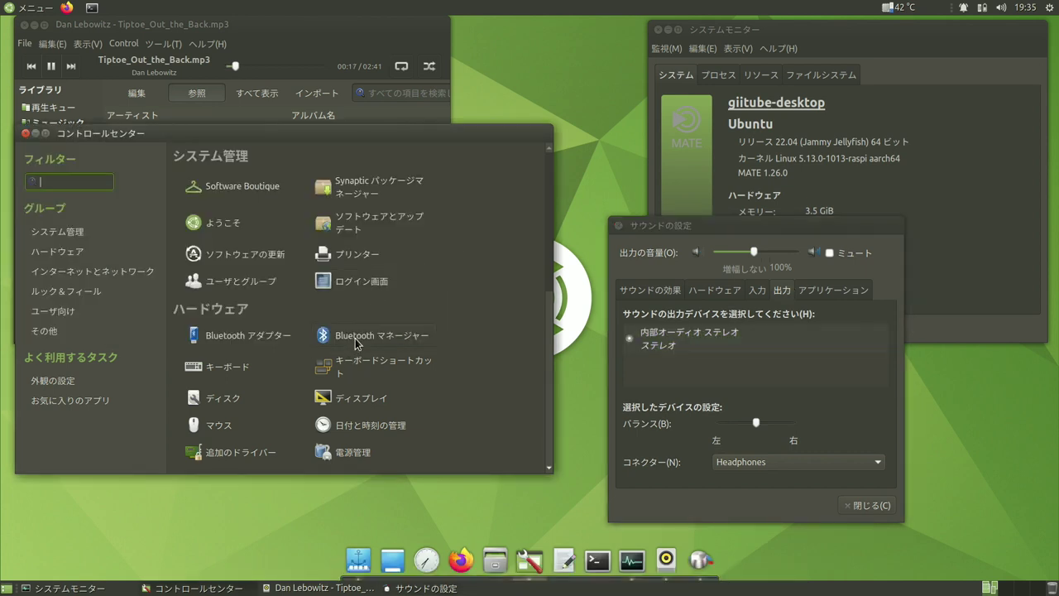
{"action": "left_click", "coordinate": [328, 338]}
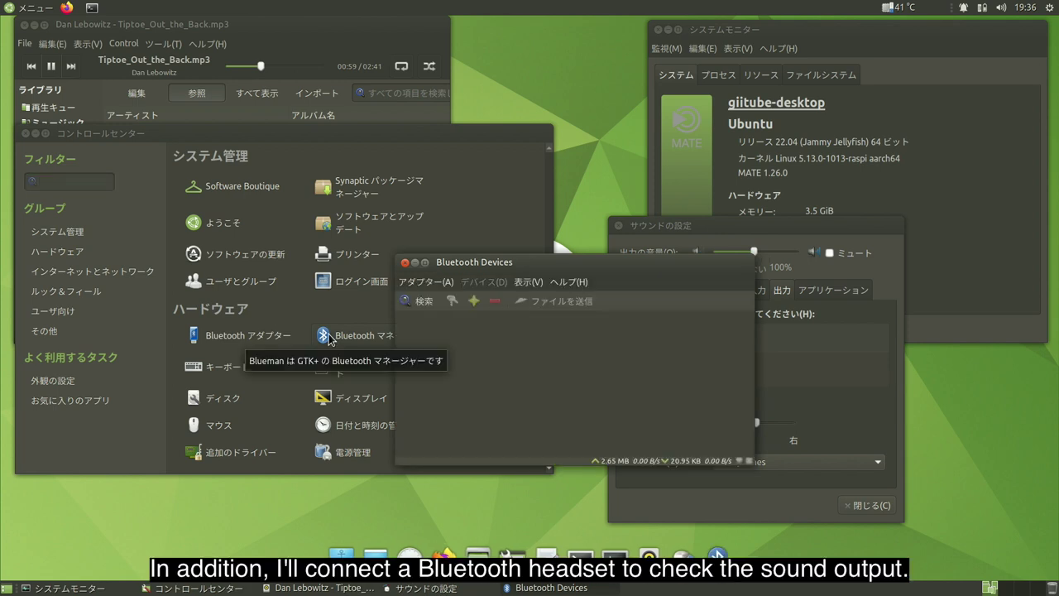
{"action": "left_click", "coordinate": [403, 301]}
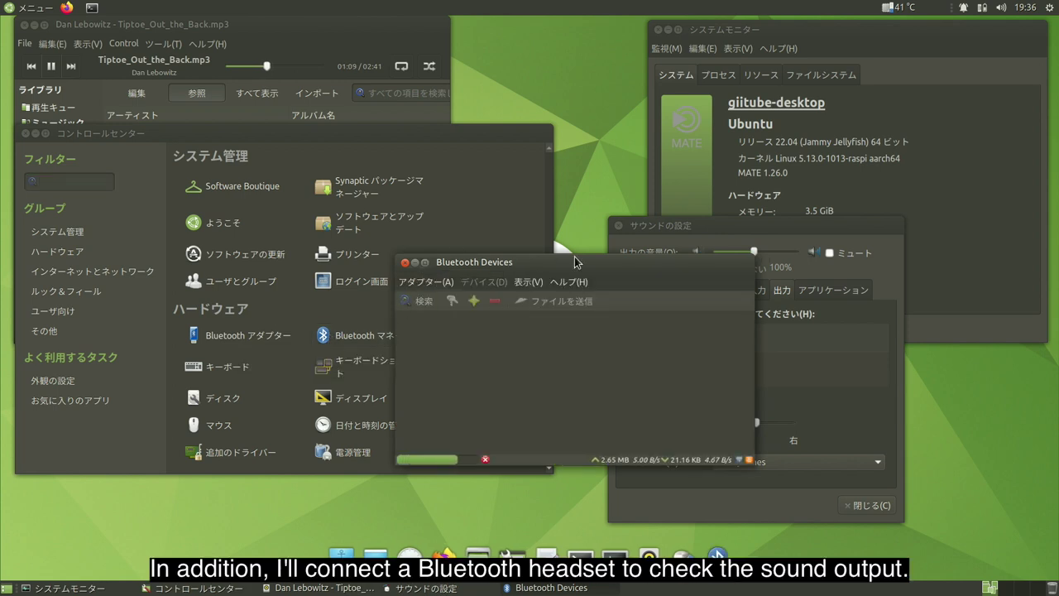
{"action": "left_click", "coordinate": [473, 339]}
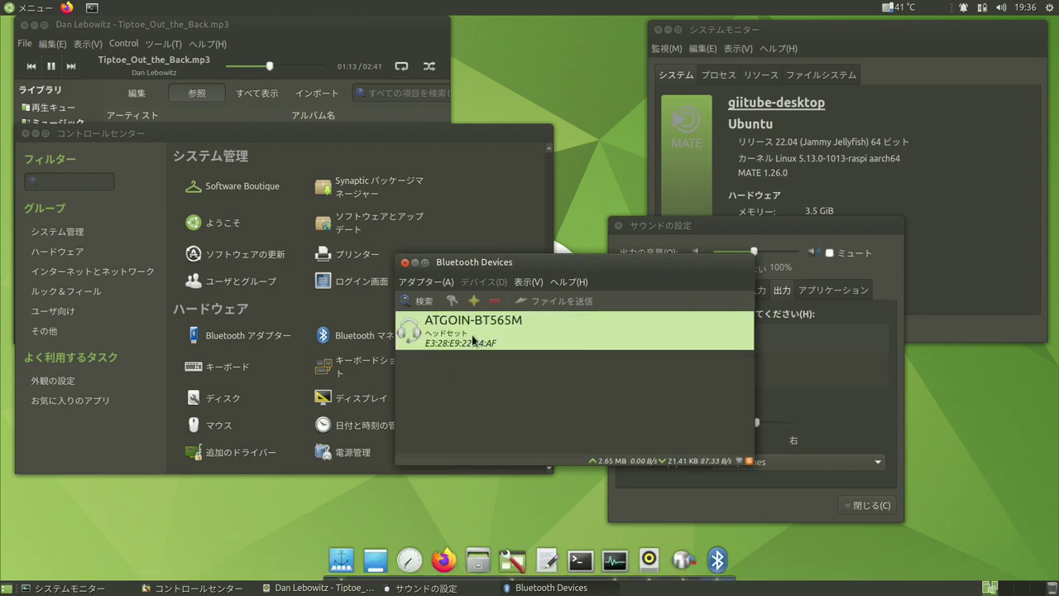
{"action": "right_click", "coordinate": [474, 338]}
{"action": "left_click", "coordinate": [479, 342]}
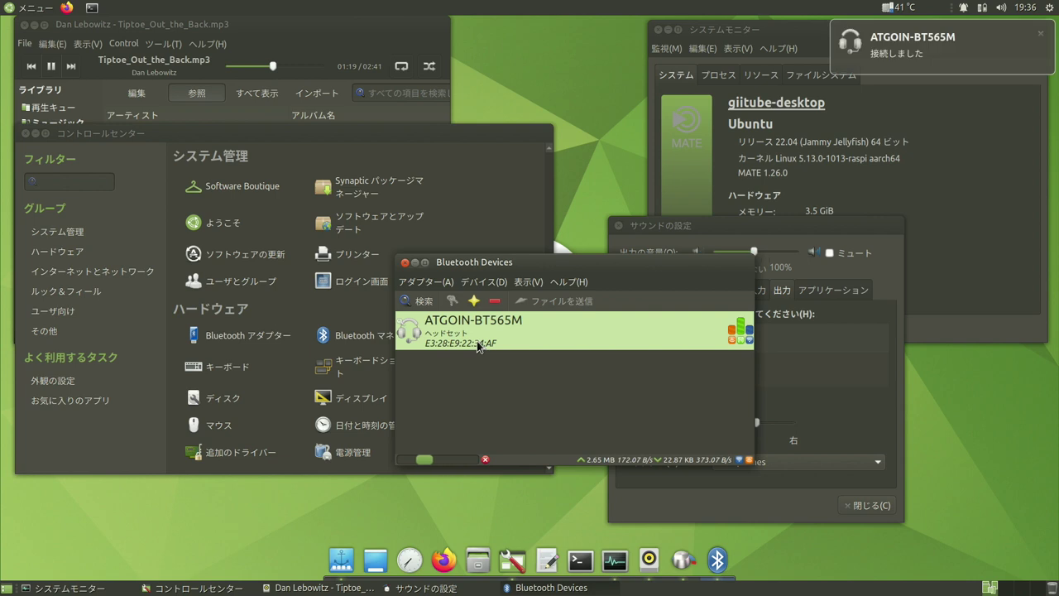
{"action": "left_click", "coordinate": [404, 261]}
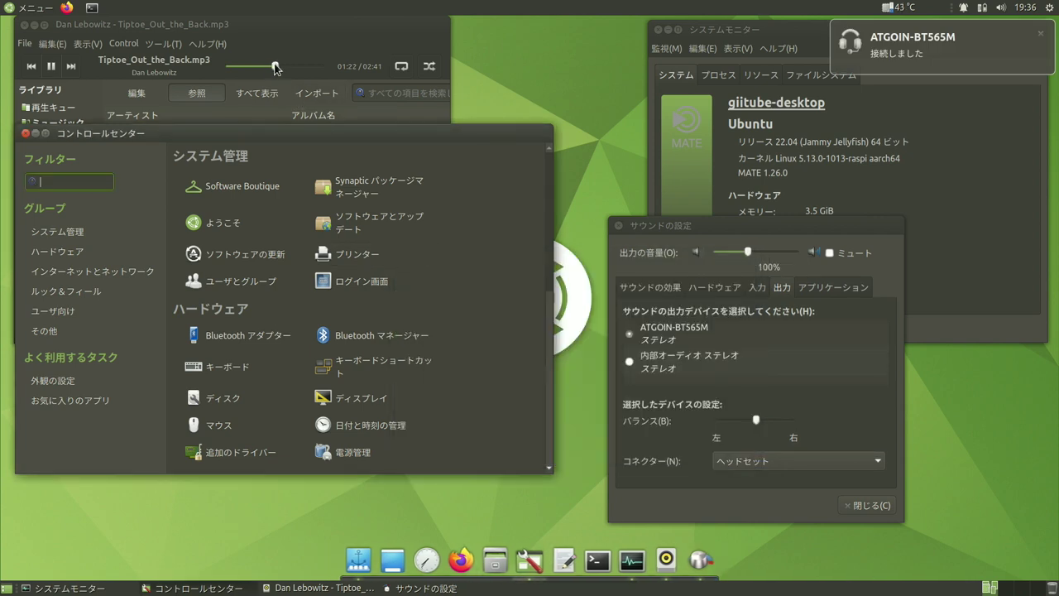
Replay Tiptoe_Out_the_Back.mp3 from the start in Rhythmbox and review the hardware, input and output devices in the sound settings.
{"action": "left_click", "coordinate": [201, 73]}
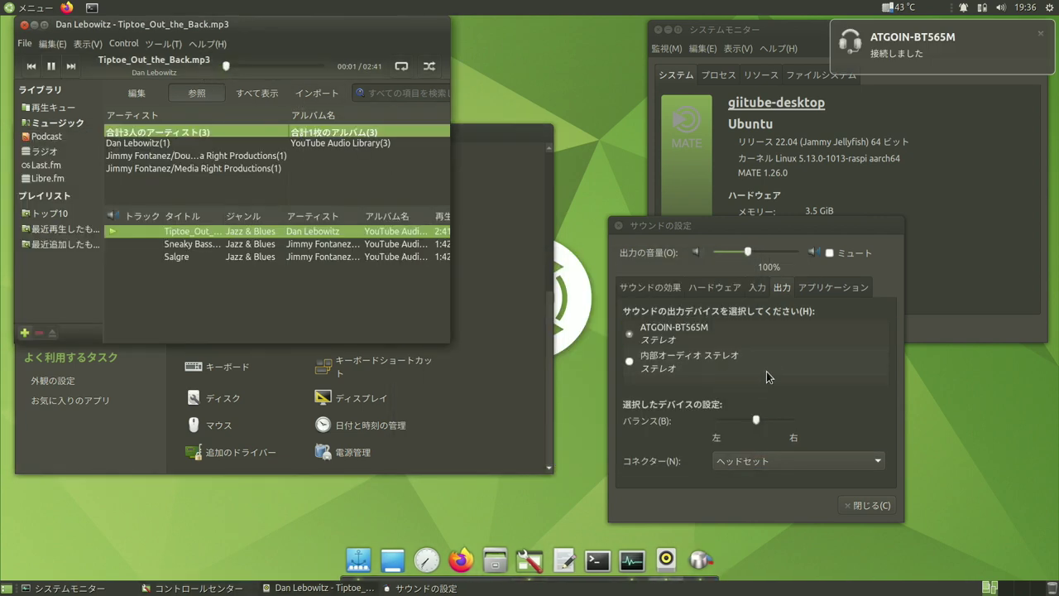
{"action": "left_click", "coordinate": [713, 287]}
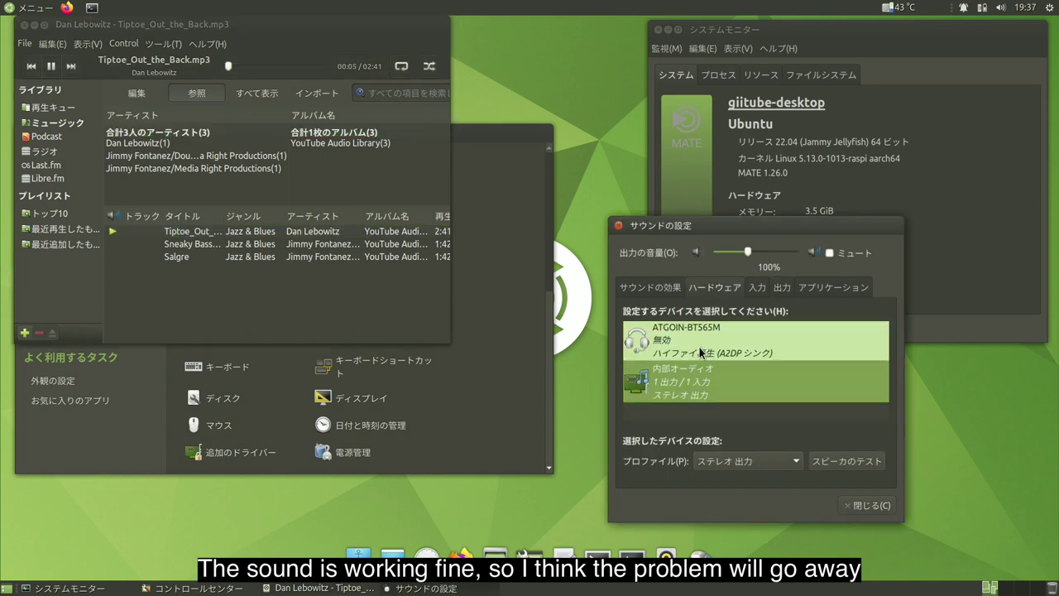
{"action": "left_click", "coordinate": [756, 288]}
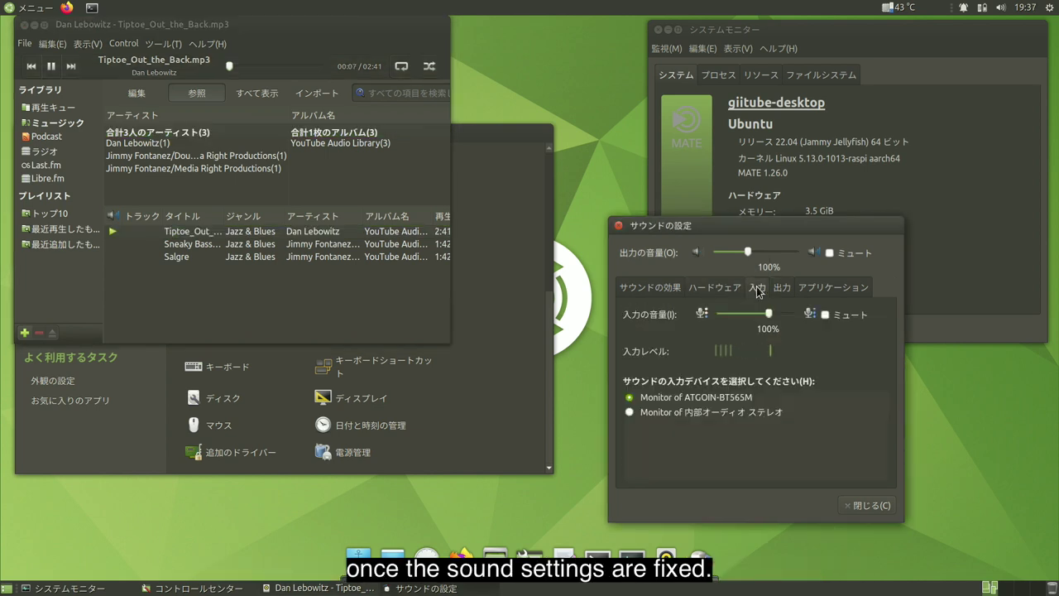
{"action": "left_click", "coordinate": [782, 289]}
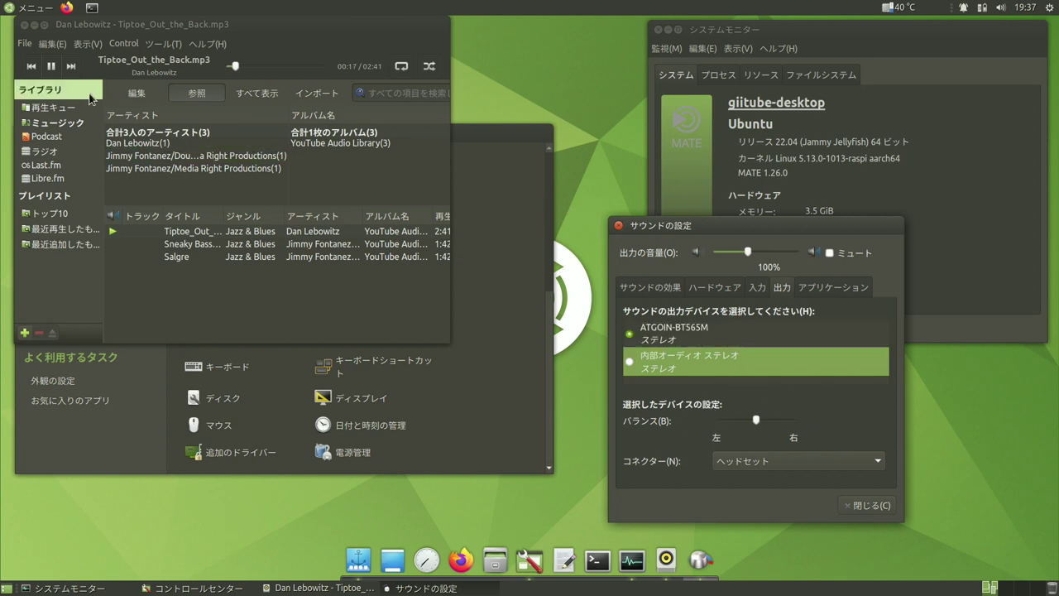
Close Rhythmbox, the sound settings, the Control Center and the System Monitor.
{"action": "left_click", "coordinate": [50, 71]}
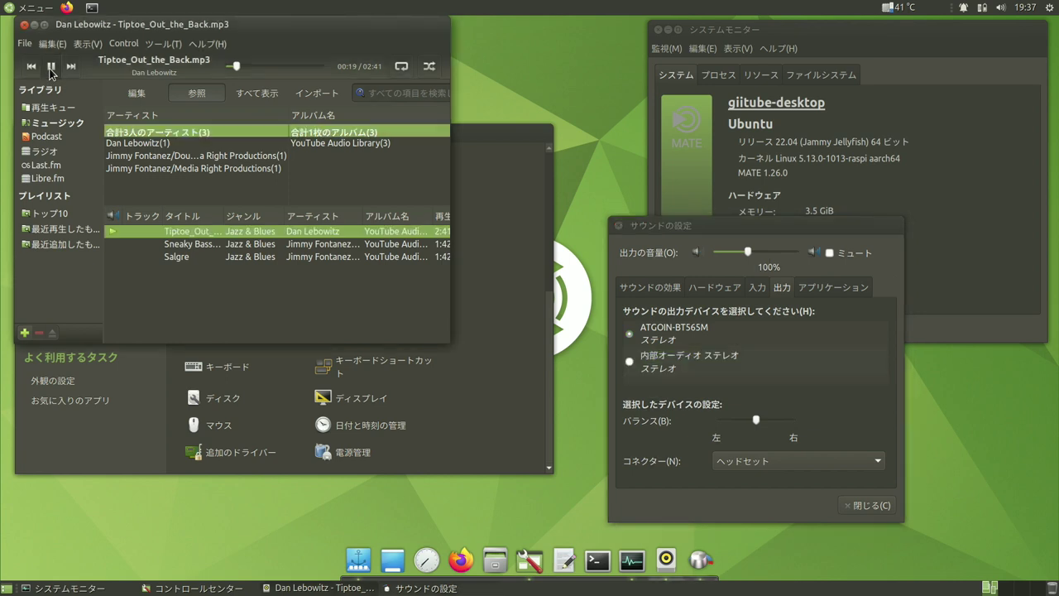
{"action": "left_click", "coordinate": [25, 26]}
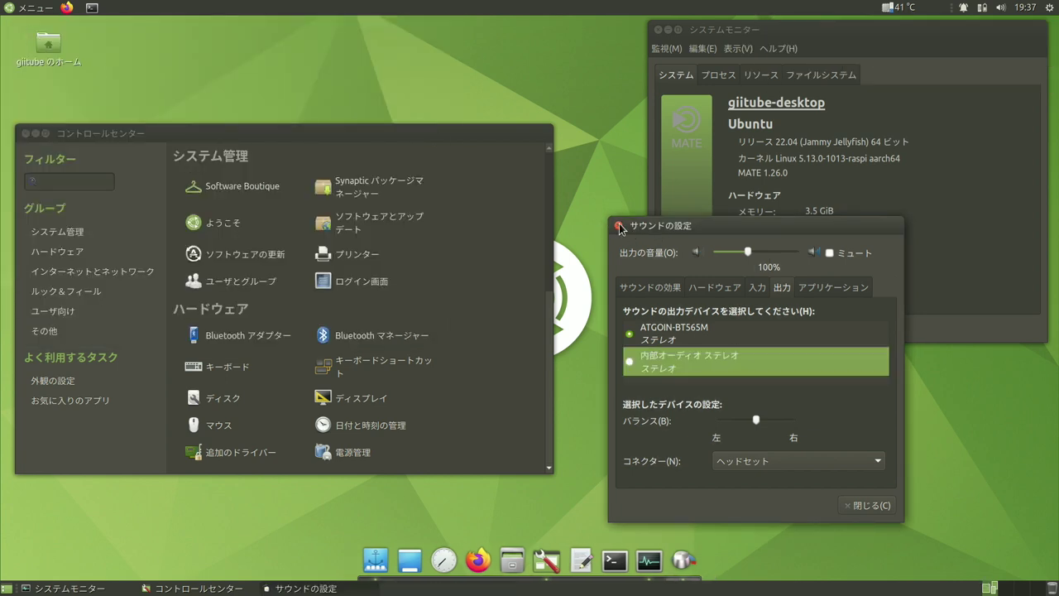
{"action": "left_click", "coordinate": [618, 226]}
{"action": "left_click", "coordinate": [26, 133]}
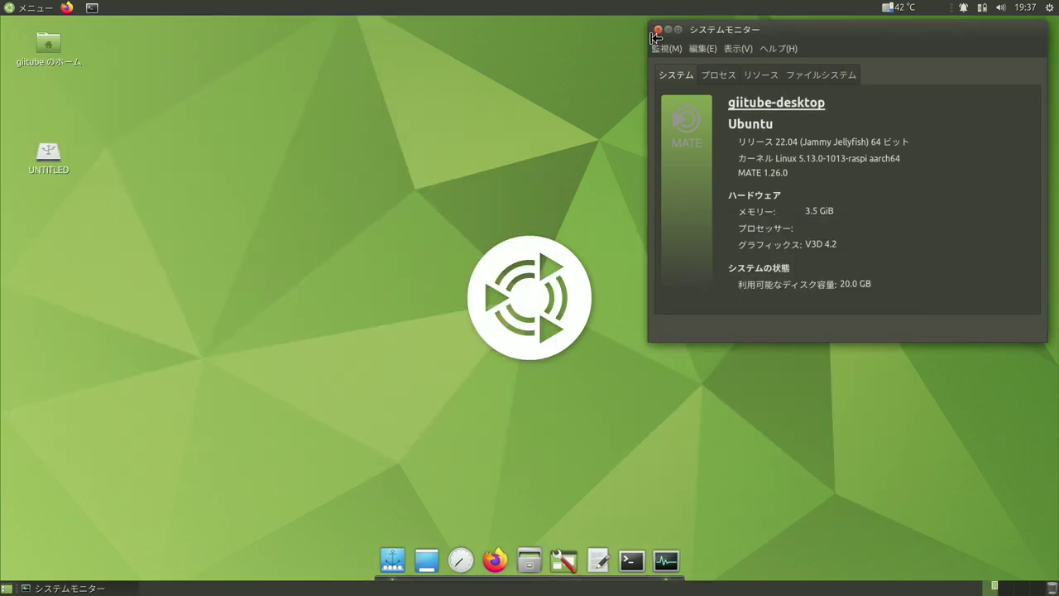
{"action": "left_click", "coordinate": [657, 30]}
Launch LibreOffice Writer and enter the Japanese text "オフィスで日本語" in the blank document.
{"action": "left_click", "coordinate": [15, 8]}
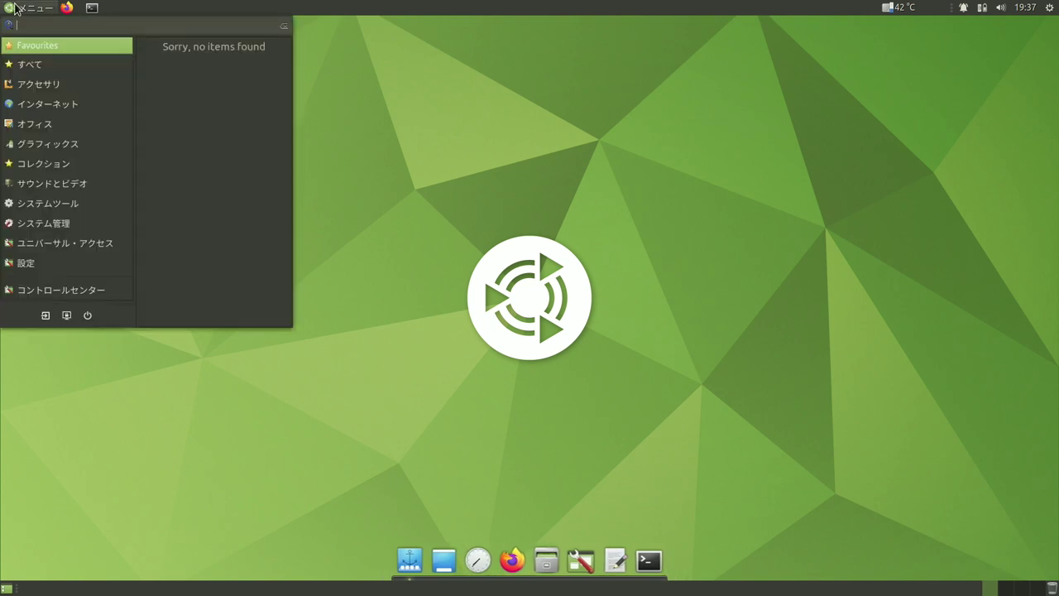
{"action": "mouse_move", "coordinate": [44, 122]}
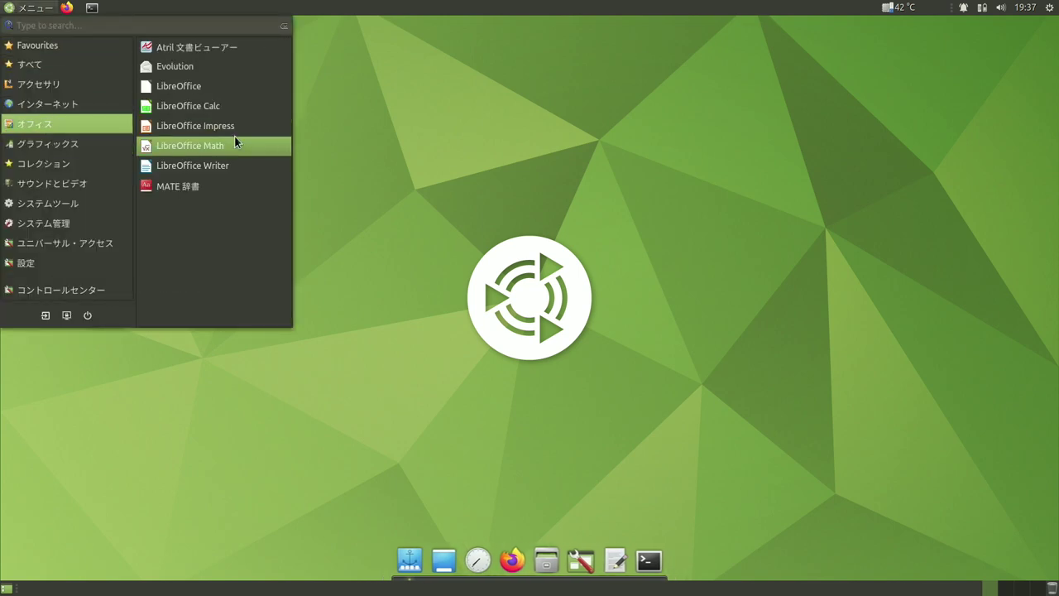
{"action": "left_click", "coordinate": [241, 163]}
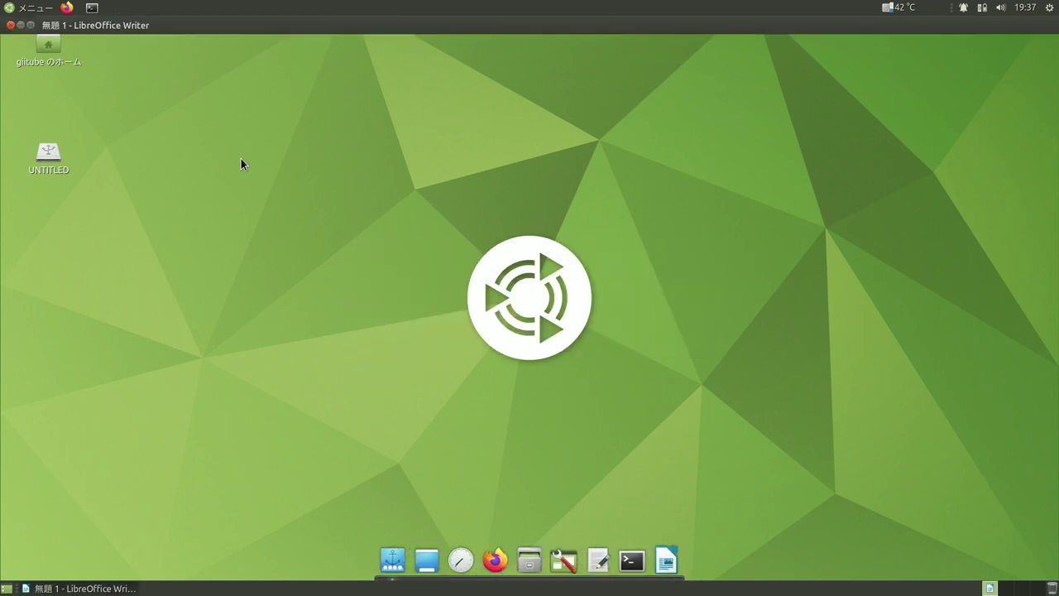
{"action": "type", "text": "ofi"}
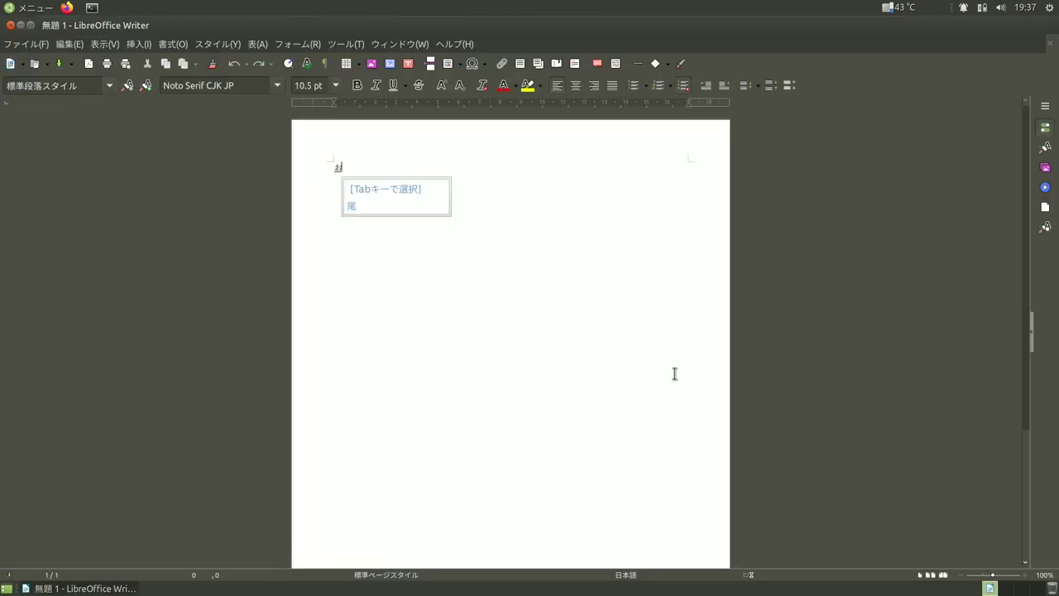
{"action": "type", "text": "sudenihongo"}
{"action": "key", "text": "space"}
{"action": "key", "text": "Return"}
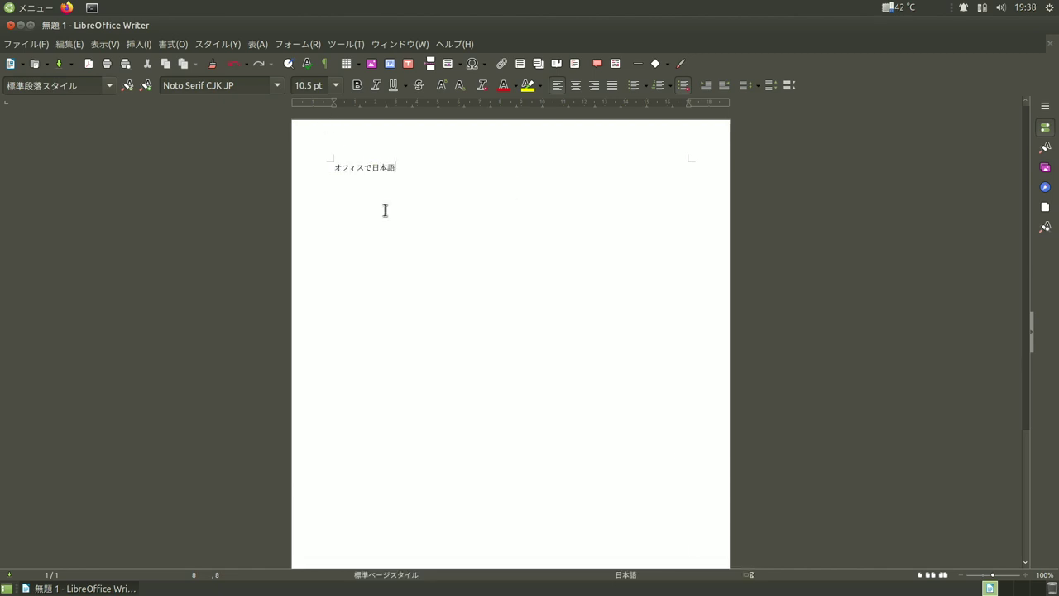
Set the font size of the whole text line to 36 pt, and close the document without saving.
{"action": "left_click_drag", "start_coordinate": [396, 168], "coordinate": [306, 173]}
{"action": "left_click", "coordinate": [336, 86]}
{"action": "key", "text": "Escape"}
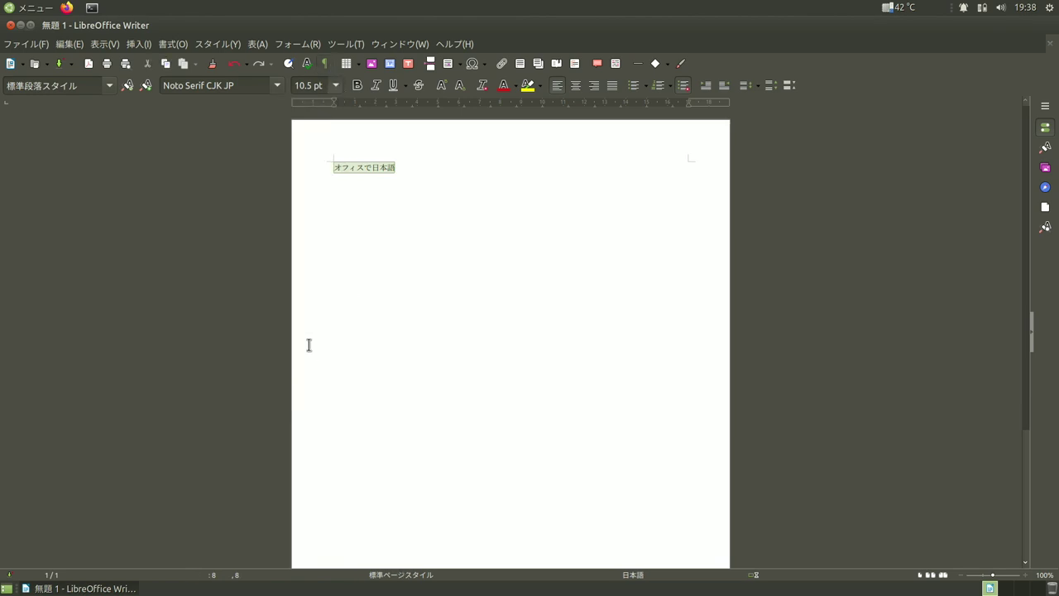
{"action": "type", "text": "36"}
{"action": "key", "text": "Return"}
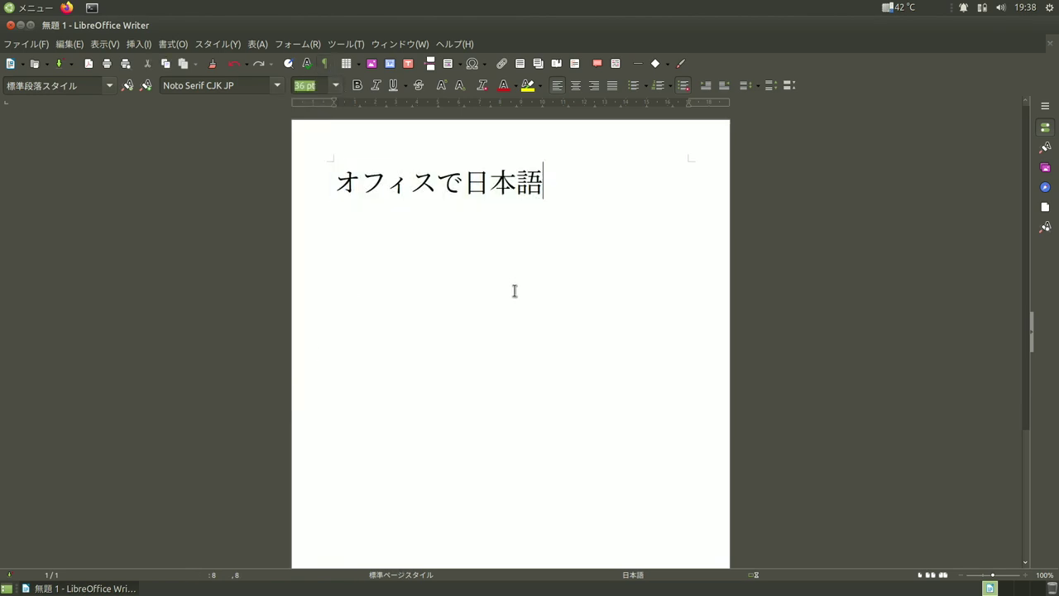
{"action": "left_click", "coordinate": [10, 25]}
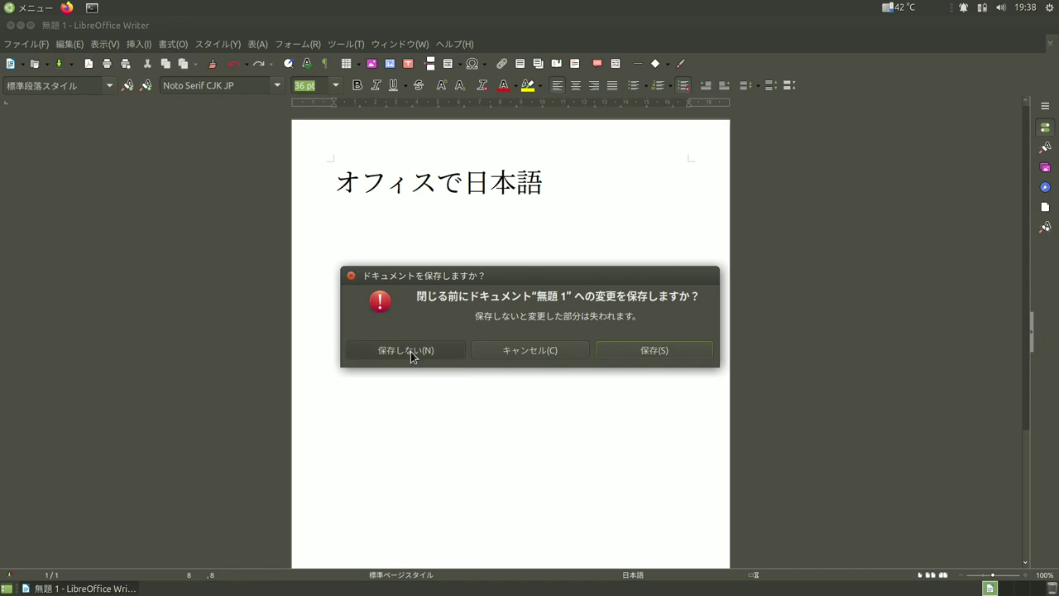
{"action": "left_click", "coordinate": [406, 351]}
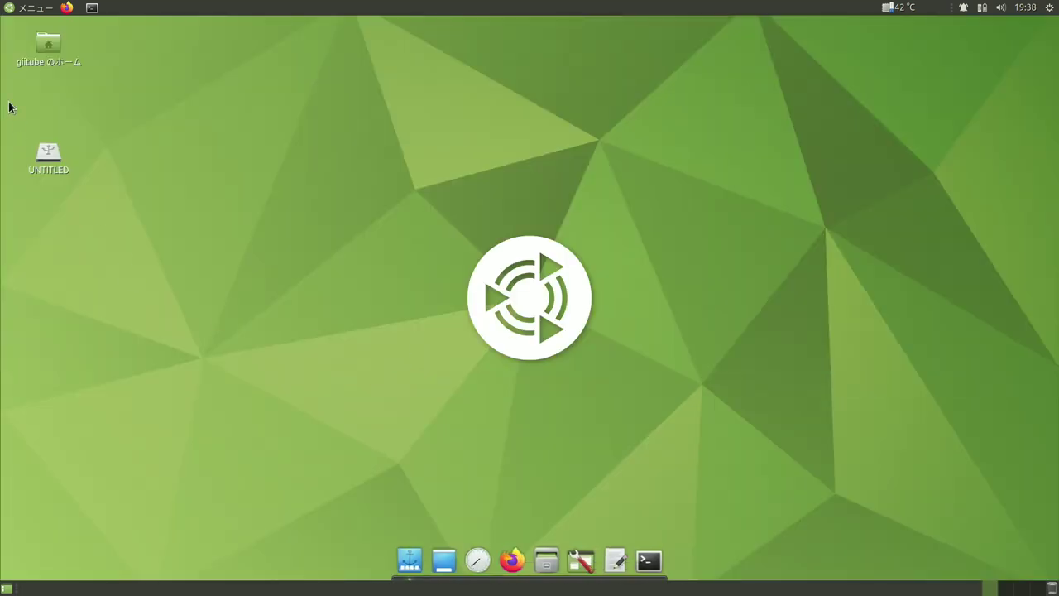
Switch to Firefox, play the bookmarked Remix 2020 Shuffle Dance video in full screen, and display its detailed playback statistics.
{"action": "left_click", "coordinate": [4, 10]}
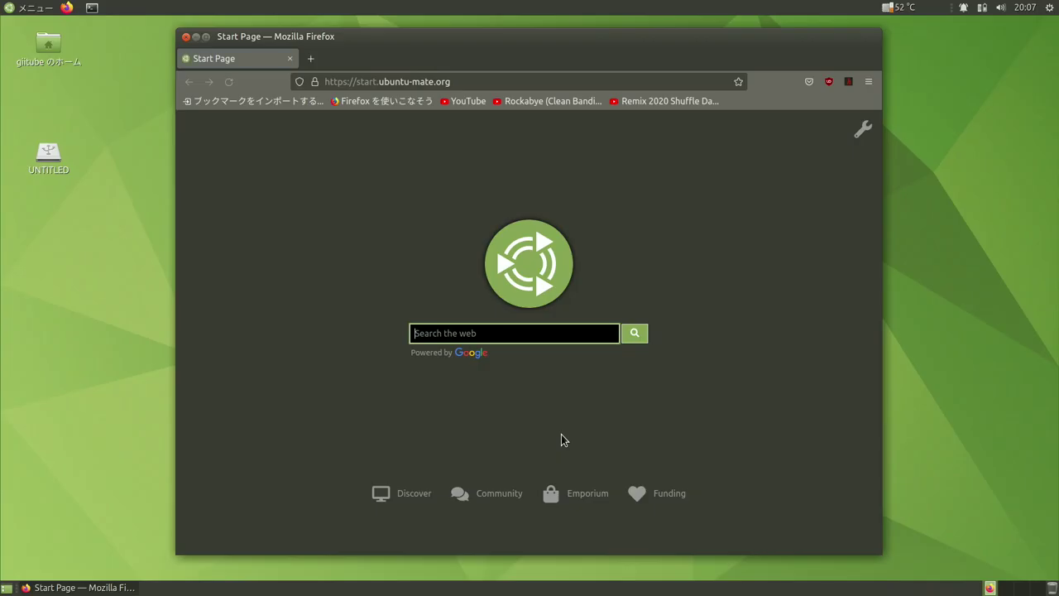
{"action": "left_click", "coordinate": [675, 100]}
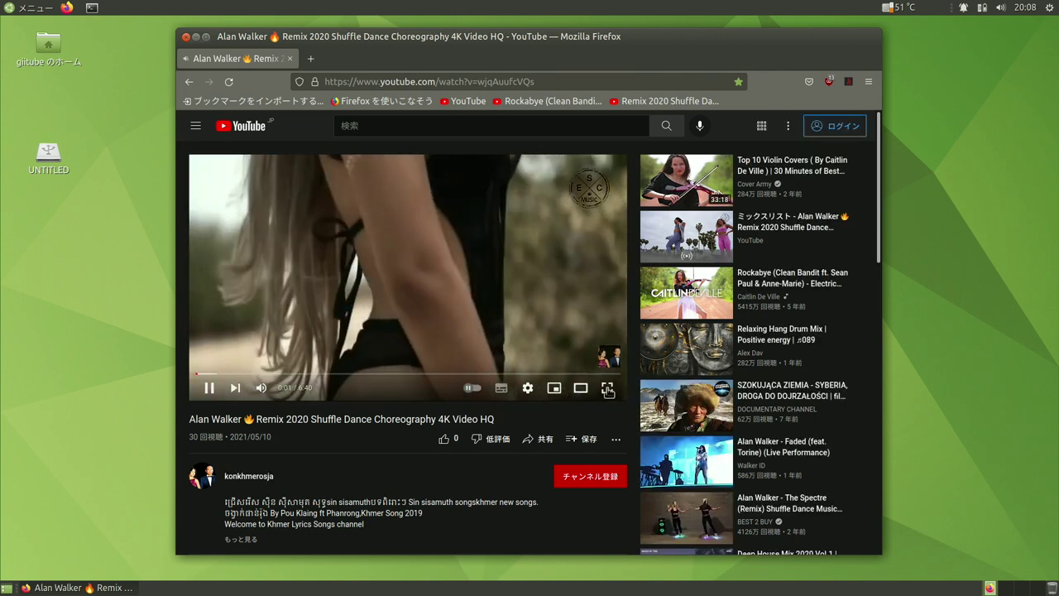
{"action": "key", "text": "super+Up"}
{"action": "key", "text": "f"}
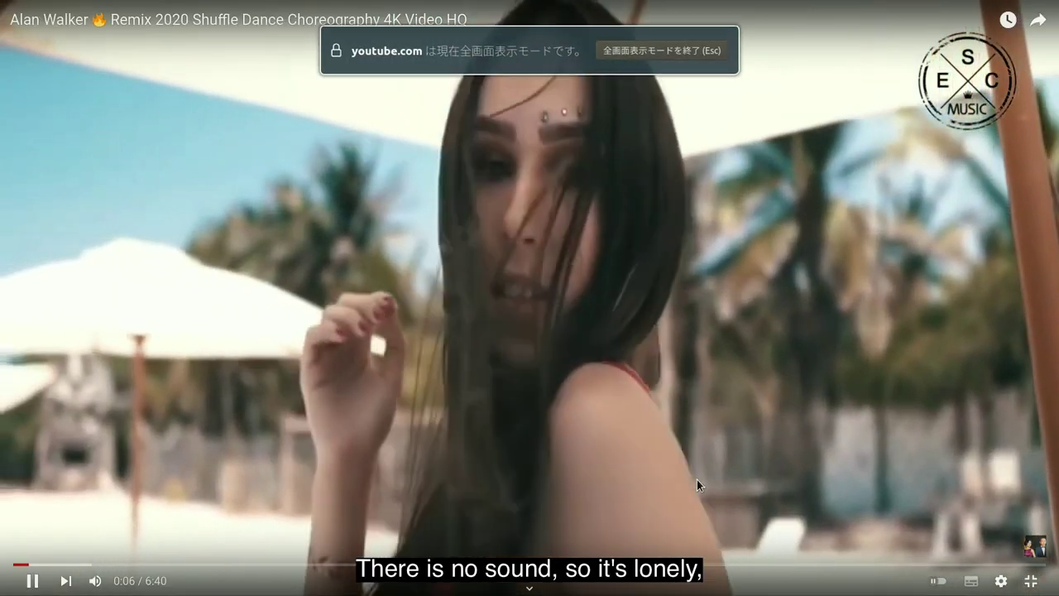
{"action": "right_click", "coordinate": [696, 483]}
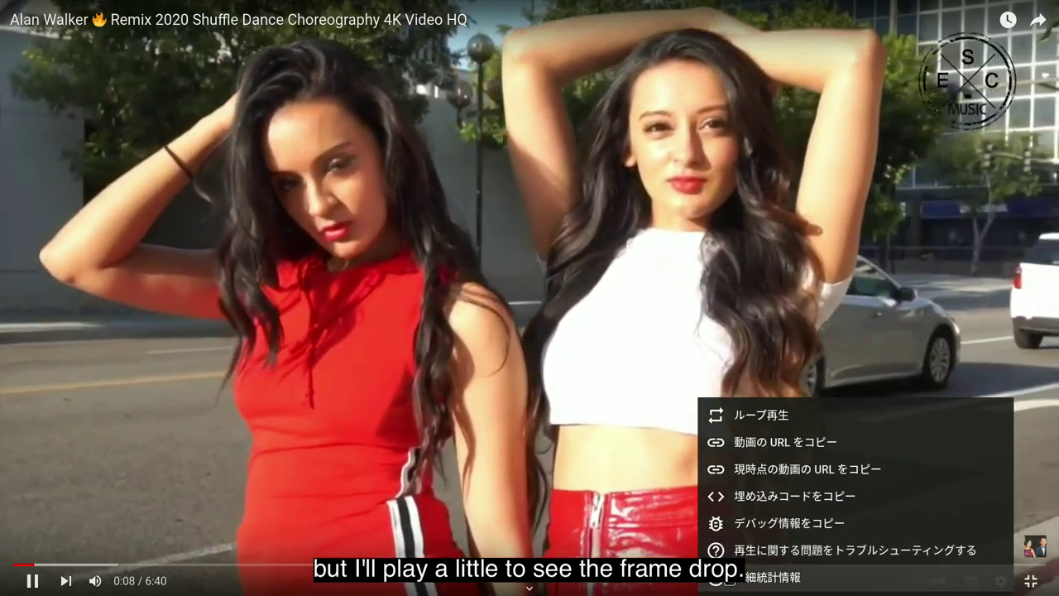
{"action": "left_click", "coordinate": [745, 576]}
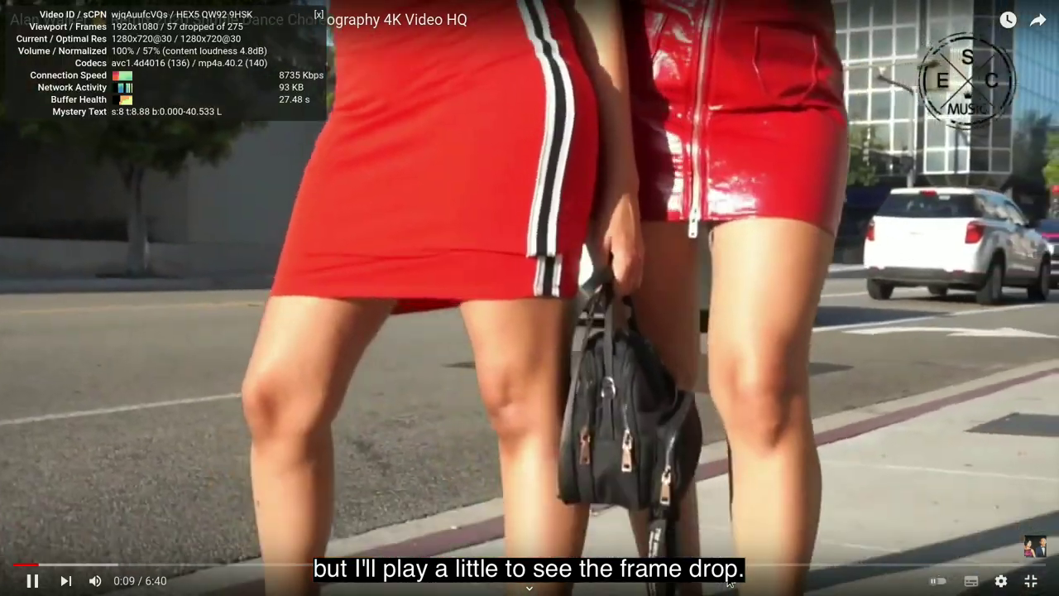